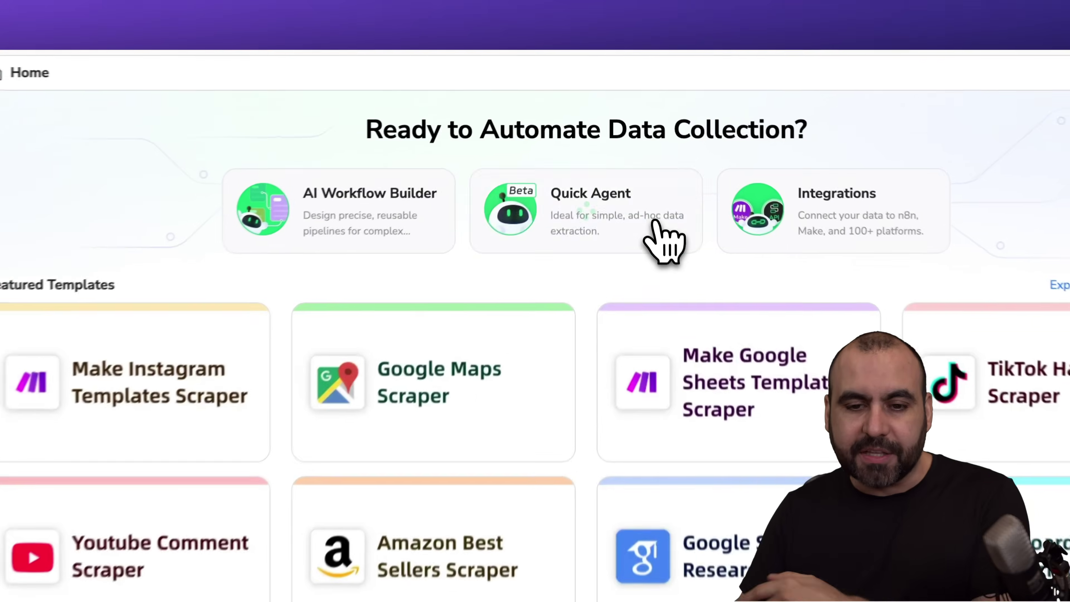
# - Create a Quick Agent and paste a 351-character brief for turning deal reviews into social posts
pyautogui.click(644, 163)
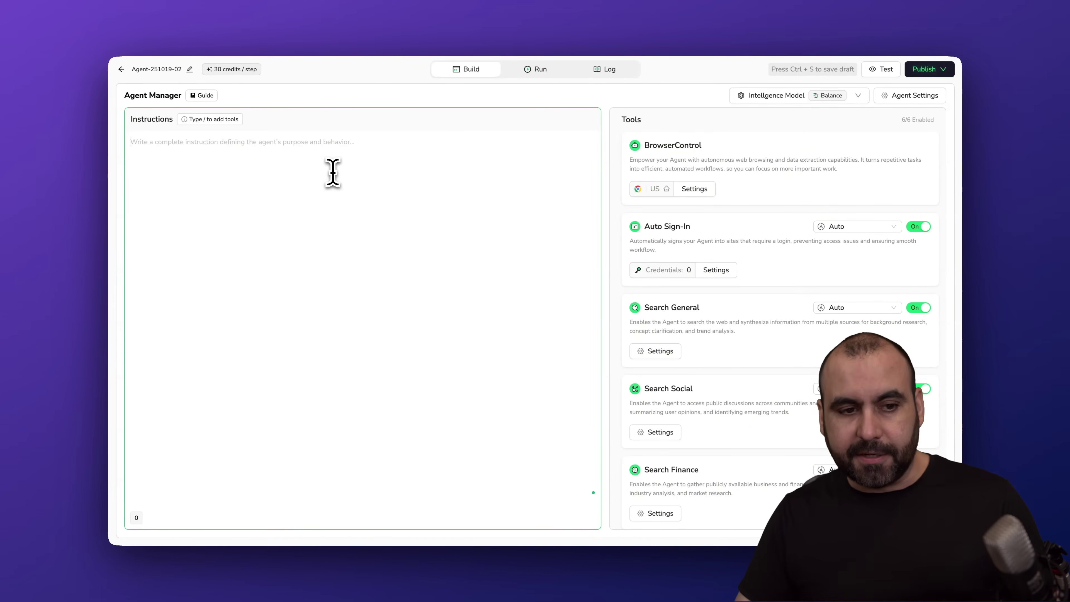
pyautogui.click(355, 208)
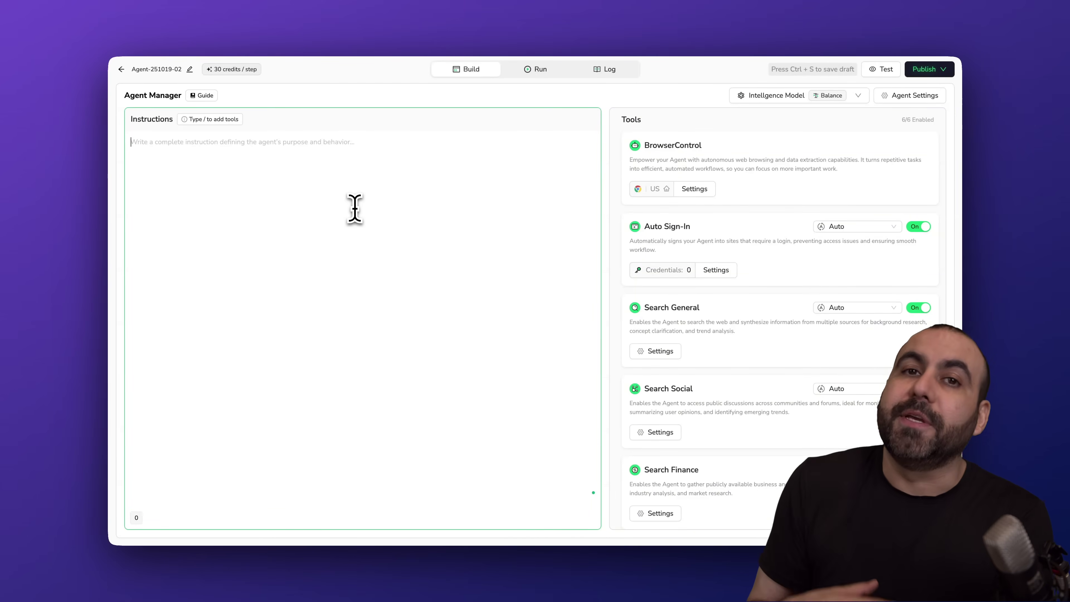
pyautogui.hotkey('ctrl', 's')
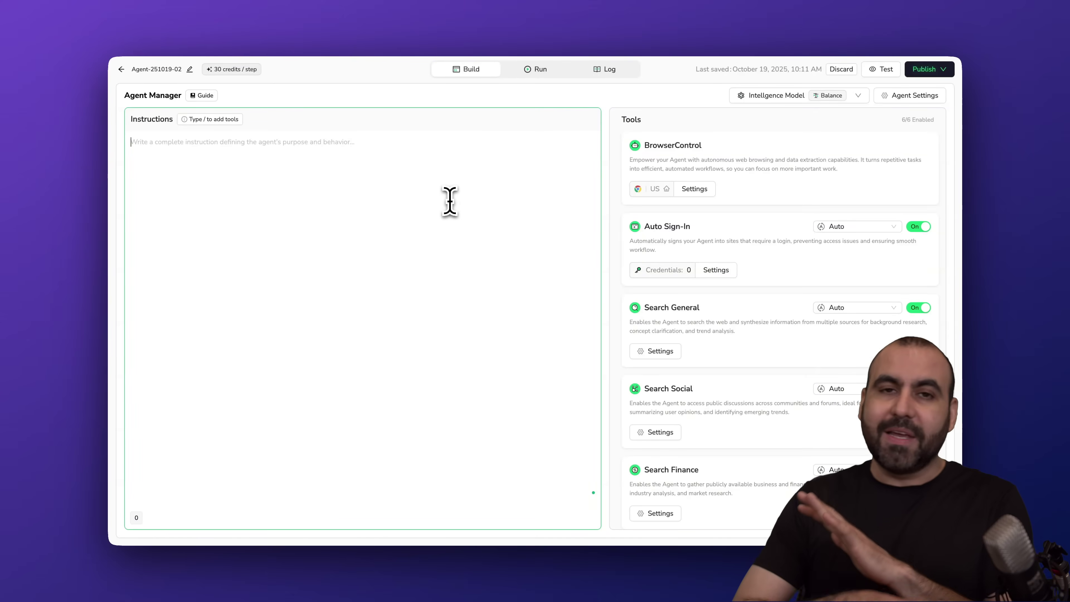
pyautogui.write('Turn deal reviews into clear, credible social media posts that boost engagement and trust. Provide a concise summary, key pros/cons, risk notes, and a call to action suitable for platforms like Instagram, TikTok, X, Facebook, LinkedIn, and YouTube Community. Output must be usable for video overviews/tutorials, carousels, short captions, and threads.')
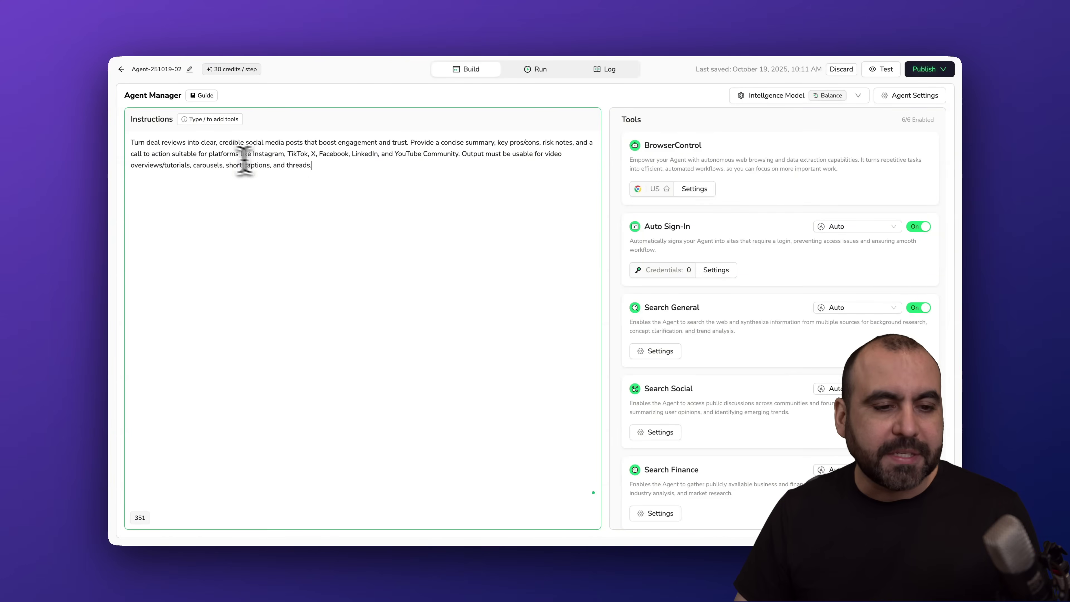
pyautogui.moveTo(131, 143); pyautogui.dragTo(219, 145)
pyautogui.click(219, 146)
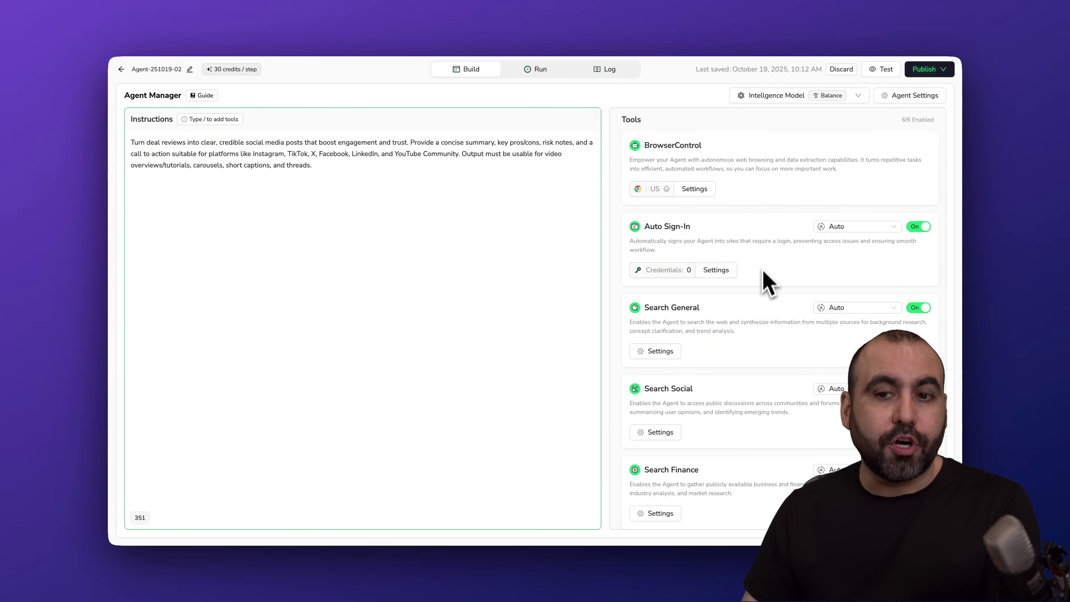
# - Turn off the agent's Auto Sign-In tool
pyautogui.scroll(-3, 762, 331)
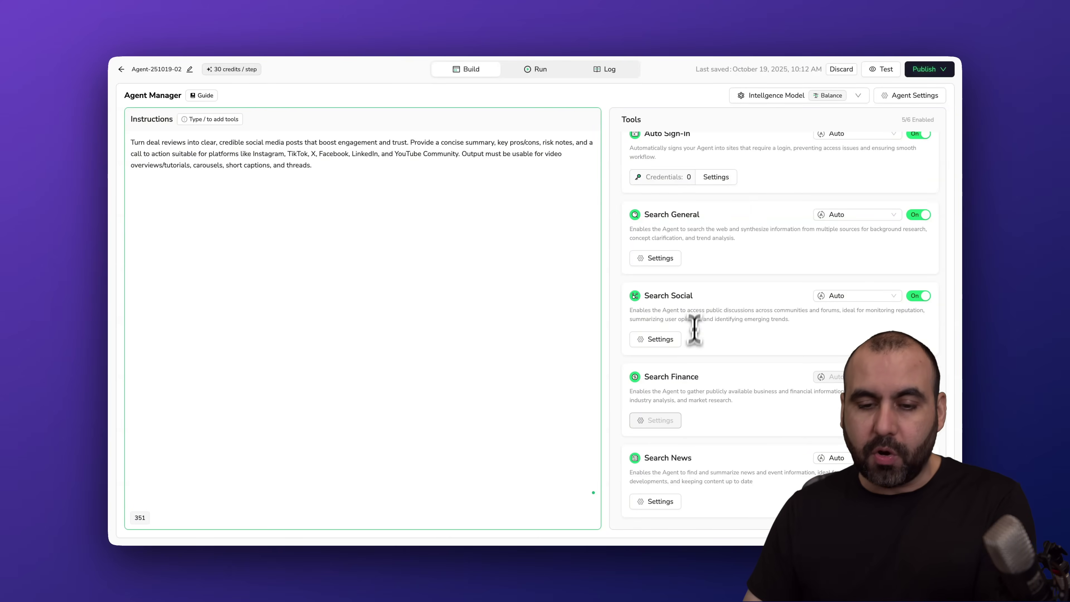
pyautogui.scroll(2, 688, 455)
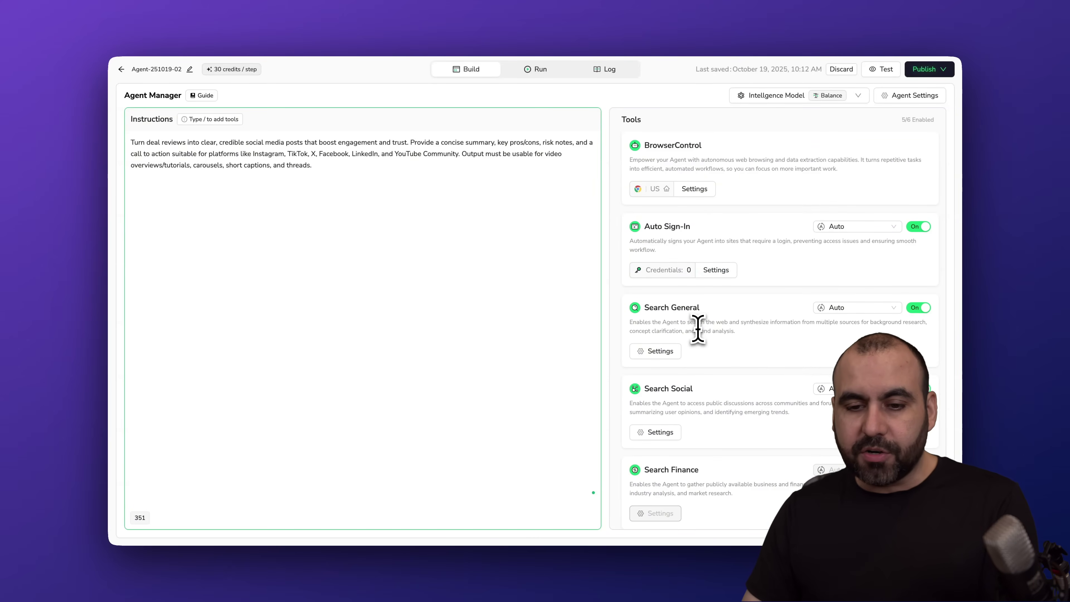
pyautogui.click(921, 228)
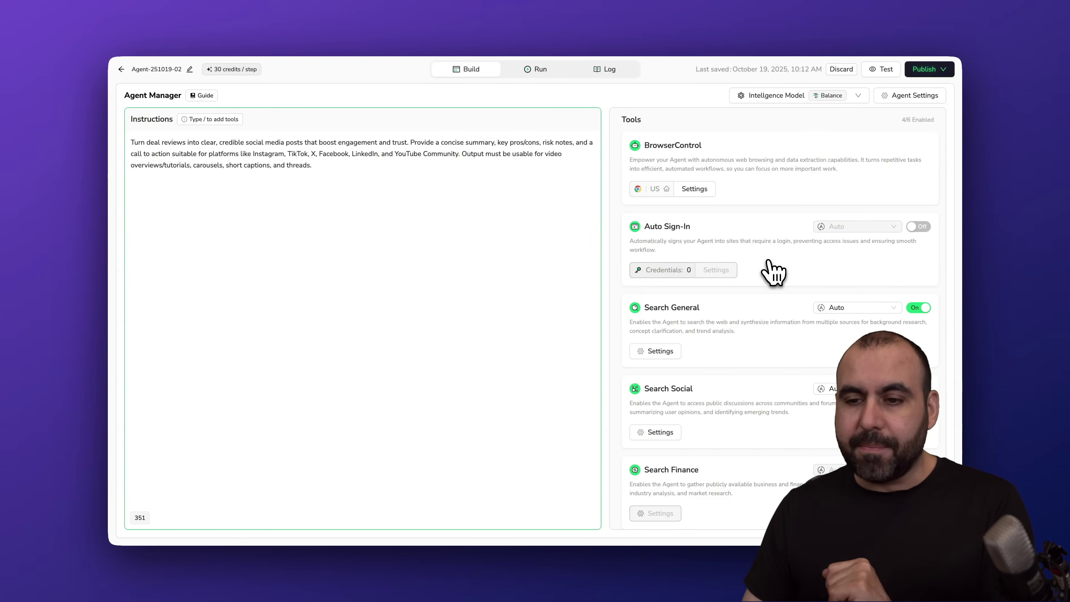
# - Check the BrowserControl browsing region, keeping it set to USA
pyautogui.click(657, 189)
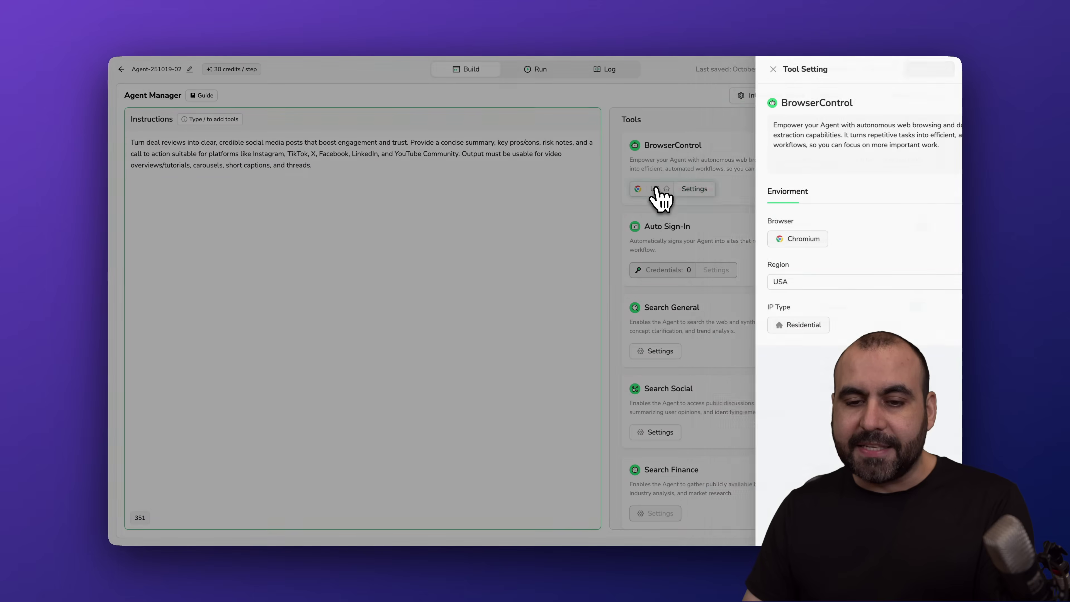
pyautogui.click(757, 282)
pyautogui.scroll(-5, 770, 351)
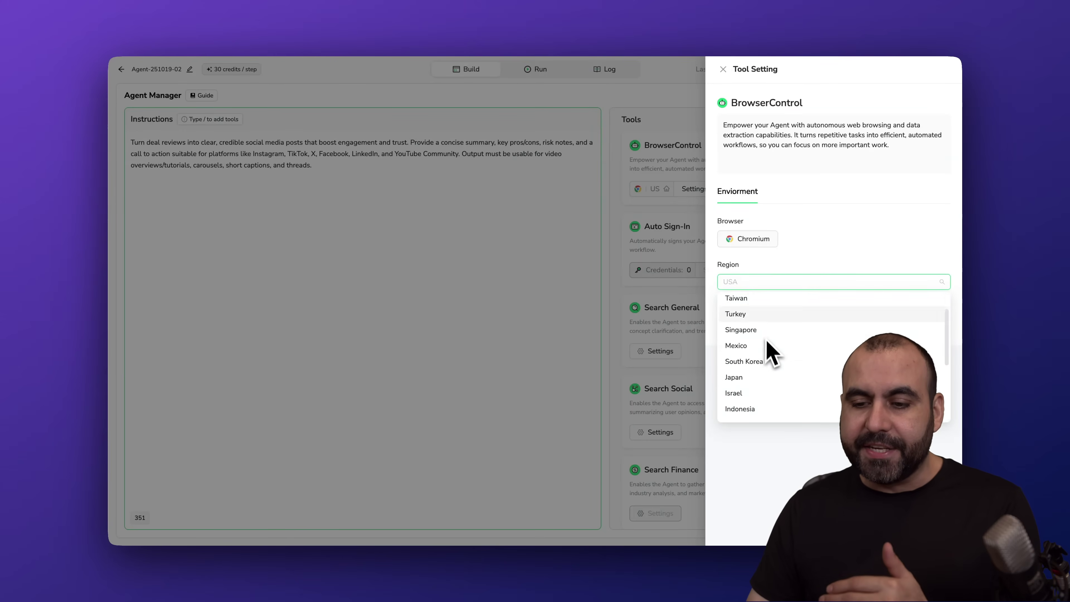
pyautogui.scroll(-3, 769, 354)
pyautogui.click(733, 69)
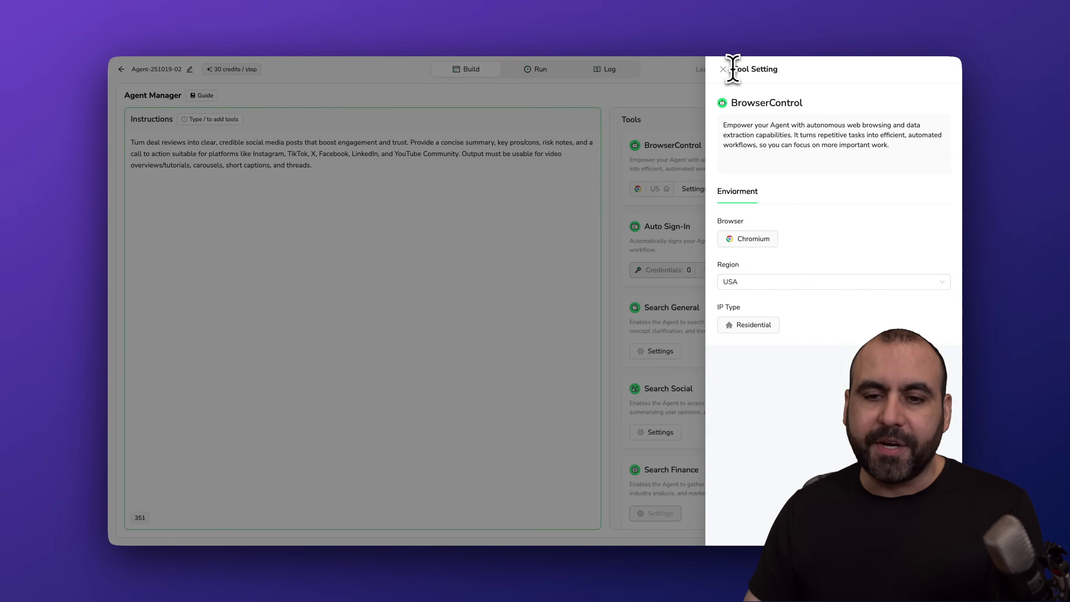
pyautogui.click(724, 69)
# - Review the run limits, then set the Intelligence Model to Fast Model at 10 credits per step
pyautogui.click(906, 97)
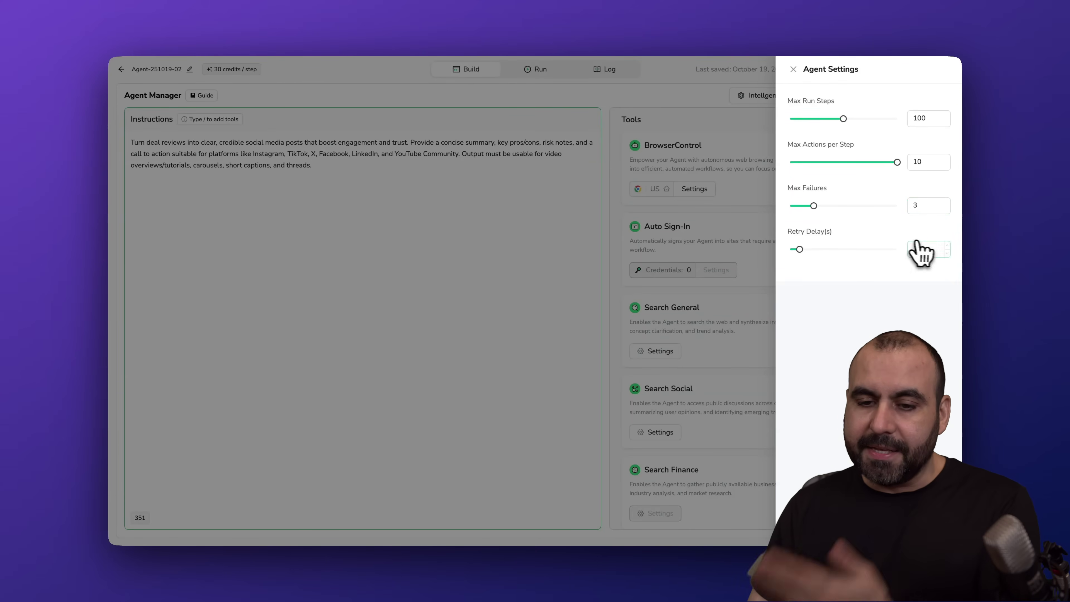
pyautogui.click(758, 219)
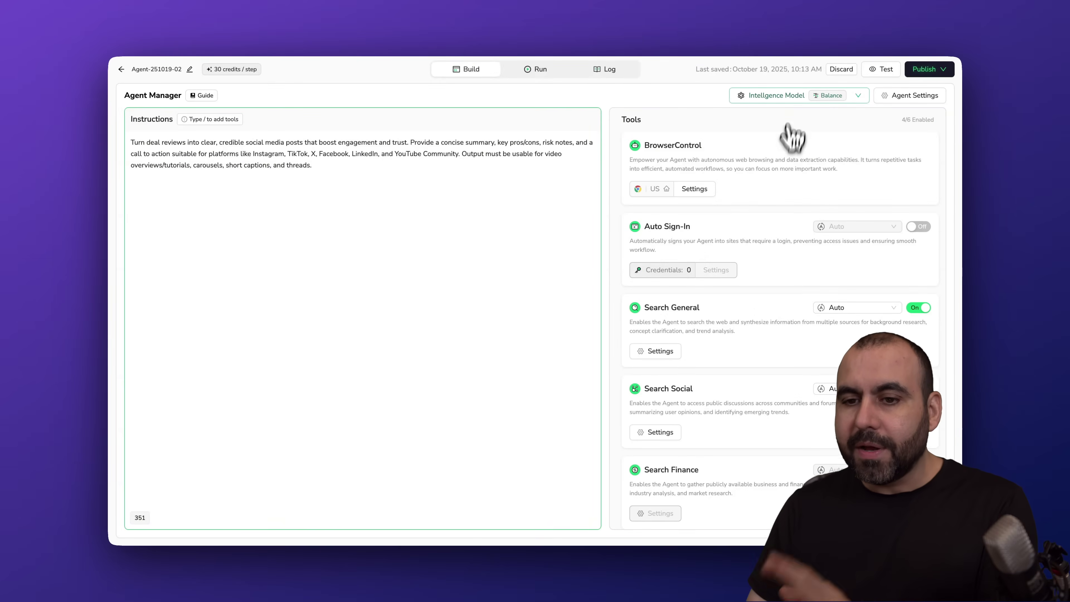
pyautogui.click(787, 97)
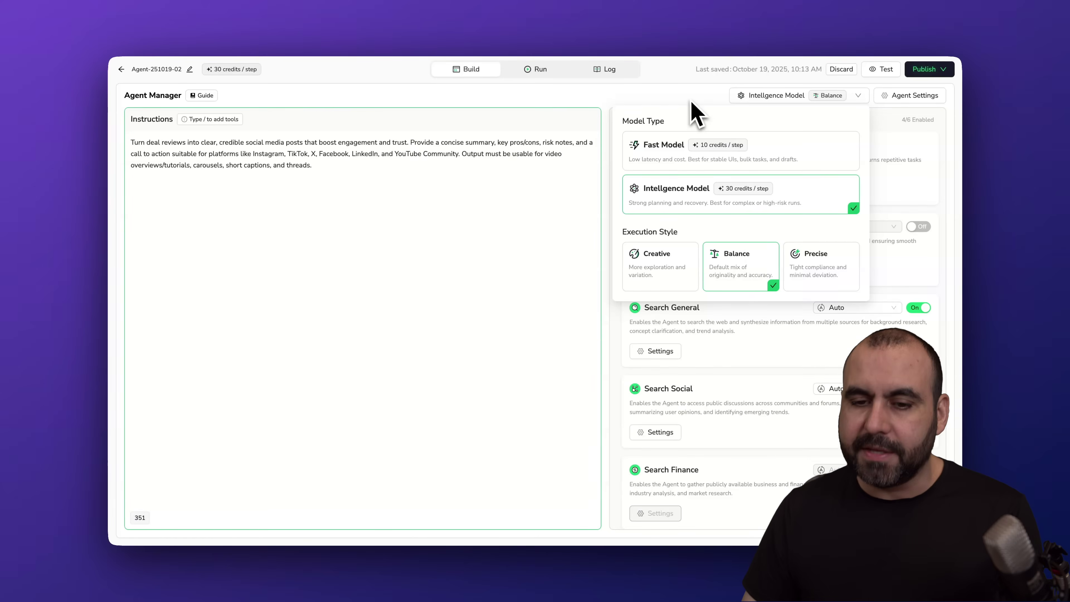
pyautogui.click(674, 160)
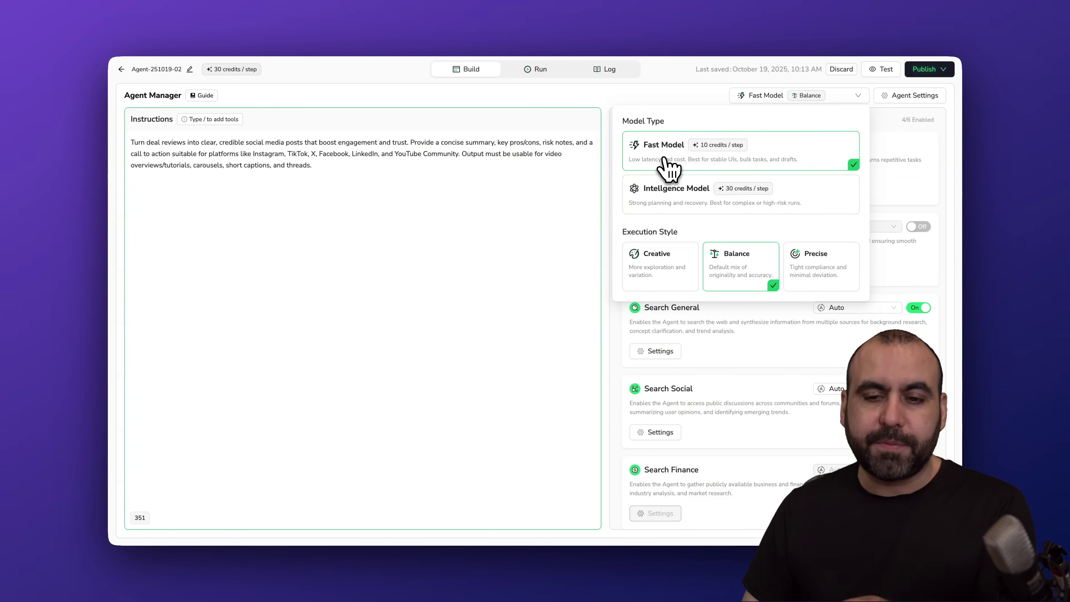
pyautogui.click(693, 104)
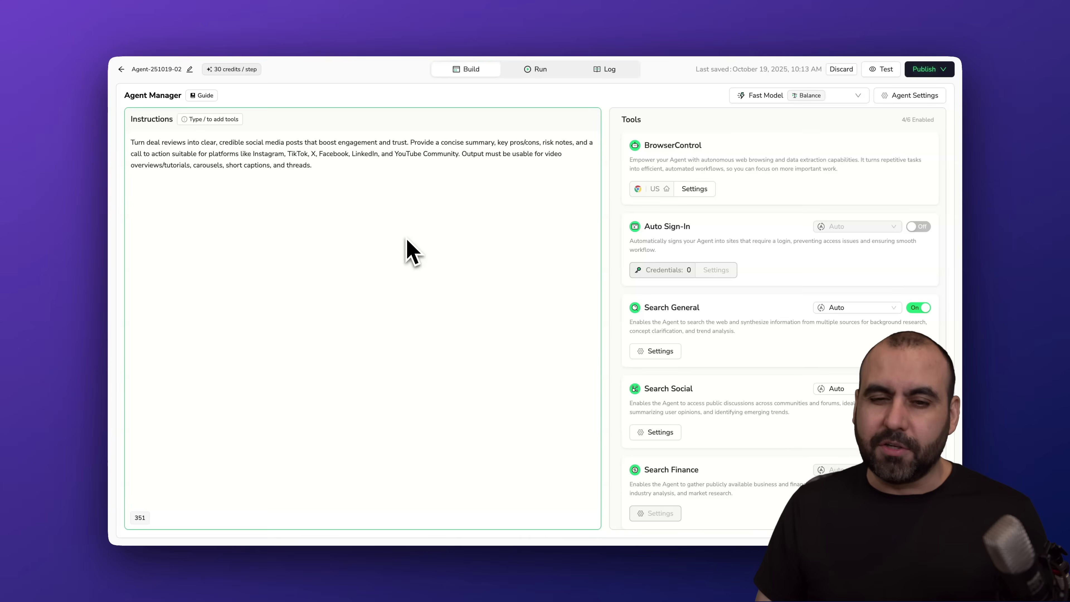
pyautogui.click(929, 69)
# - Publish the agent changes and start a new run
pyautogui.click(897, 110)
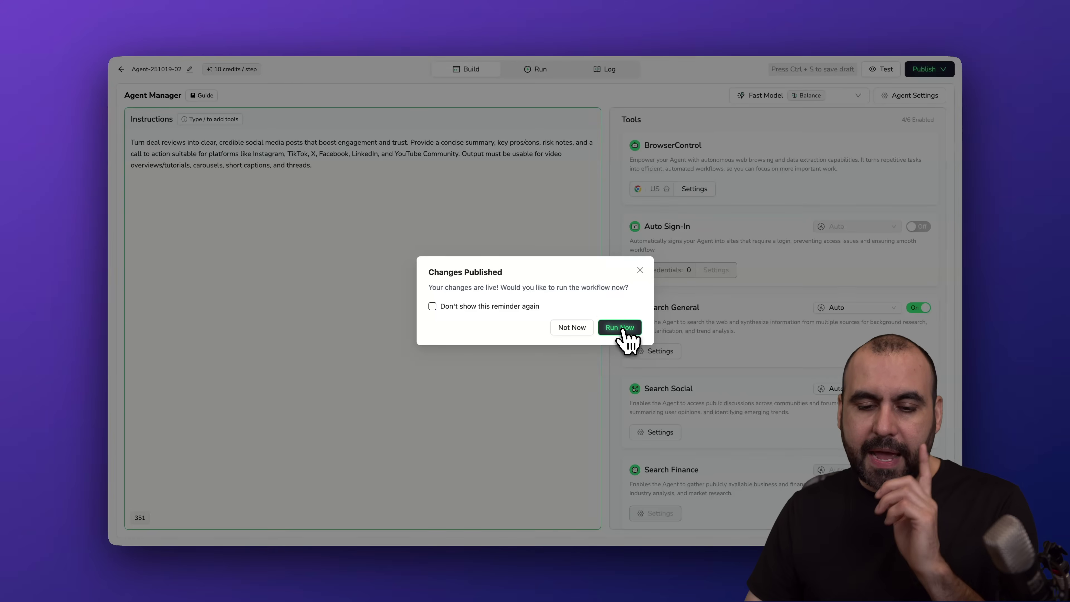
pyautogui.click(620, 328)
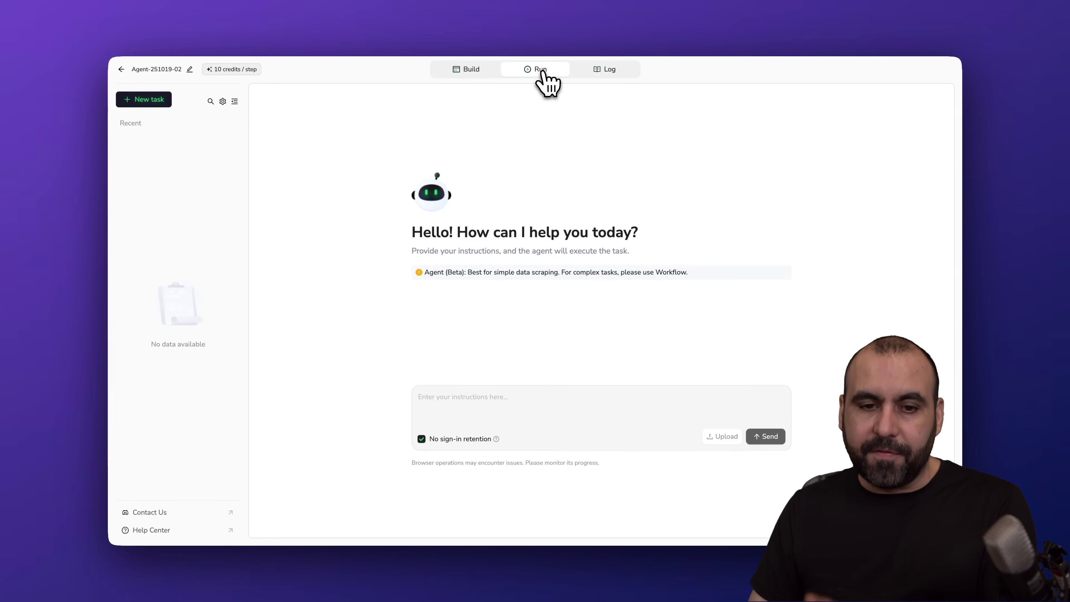
pyautogui.click(480, 71)
pyautogui.click(535, 70)
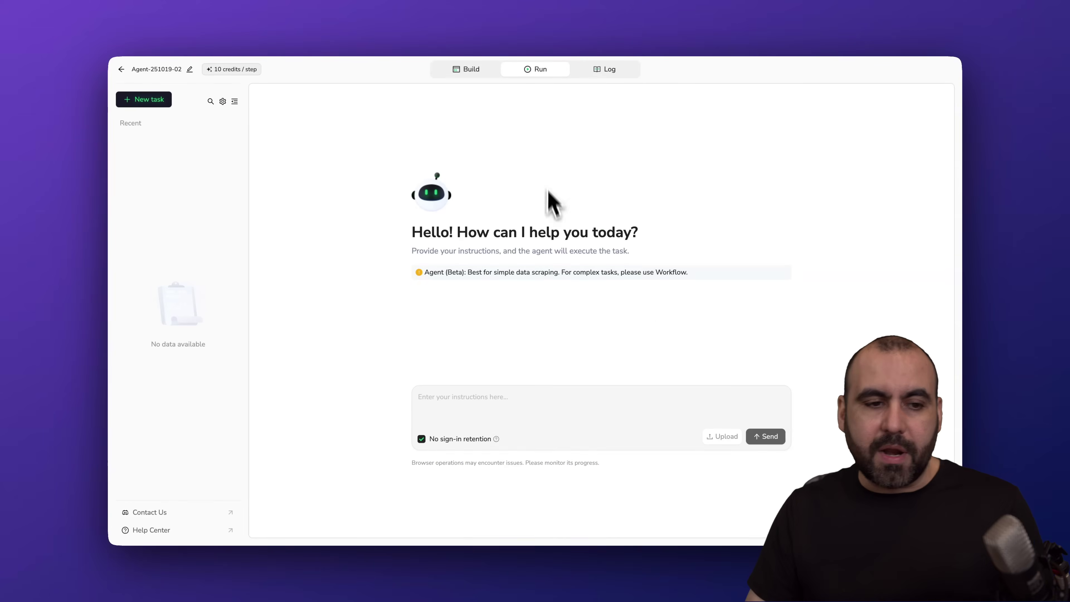
# - Send a request to analyze reviews of the first 4 AppSumo lifetime deals, including the browse link
pyautogui.click(501, 396)
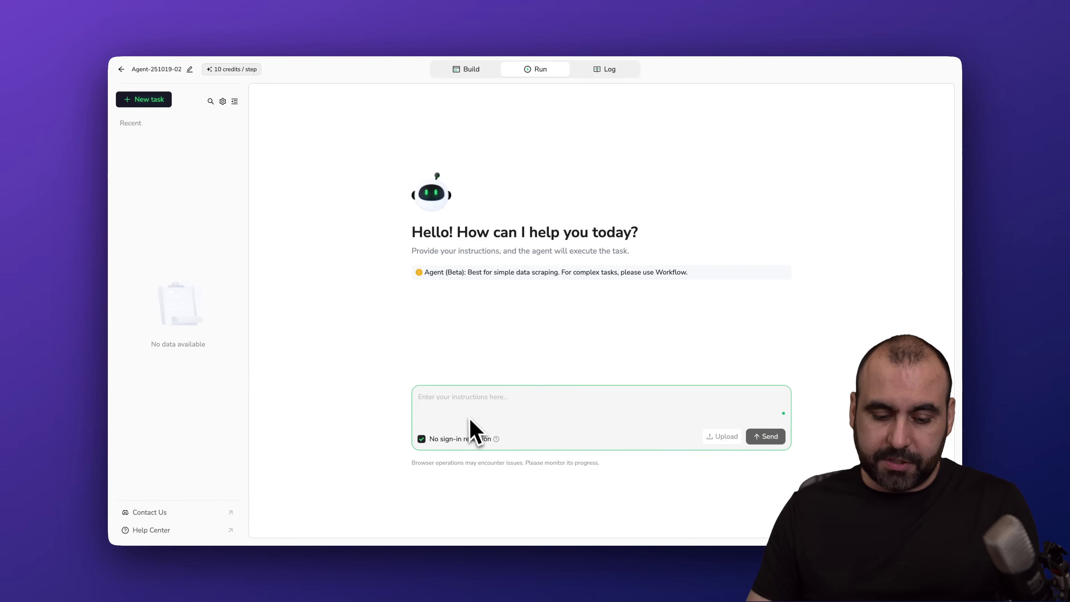
pyautogui.write('Check out the first 4 deals and analyze the reviews:')
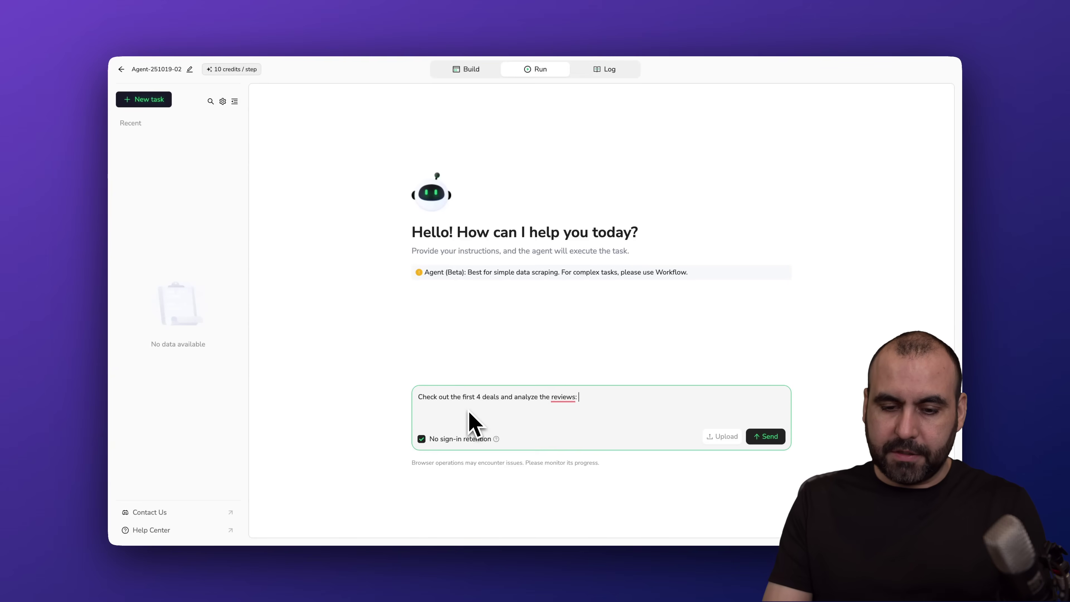
pyautogui.write('https://appsumo.com/browse/?type=lifetime-deal&sort=latest')
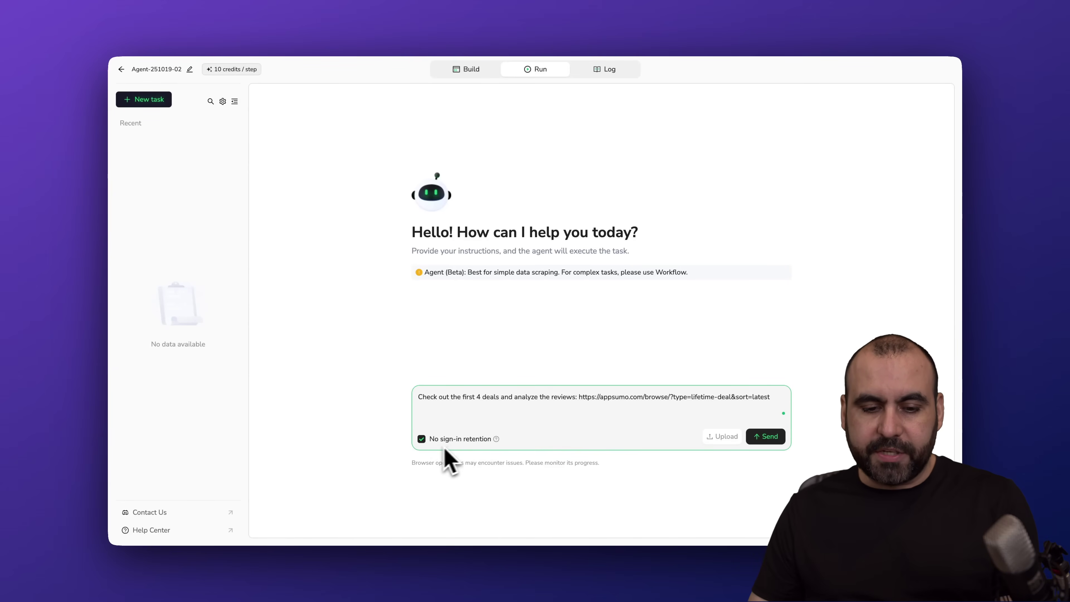
pyautogui.click(769, 438)
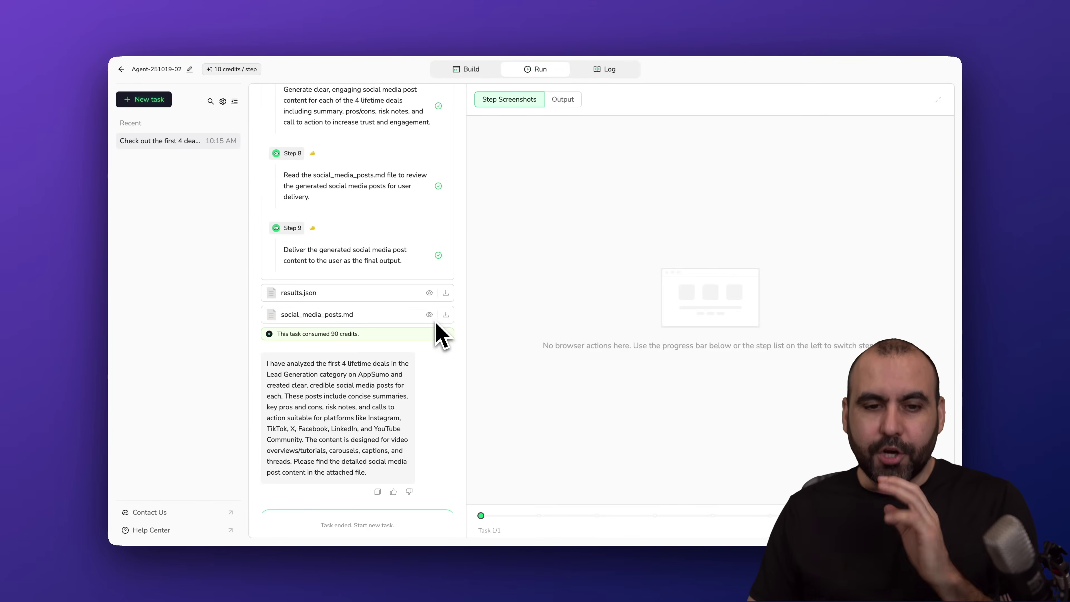
pyautogui.scroll(15, 438, 333)
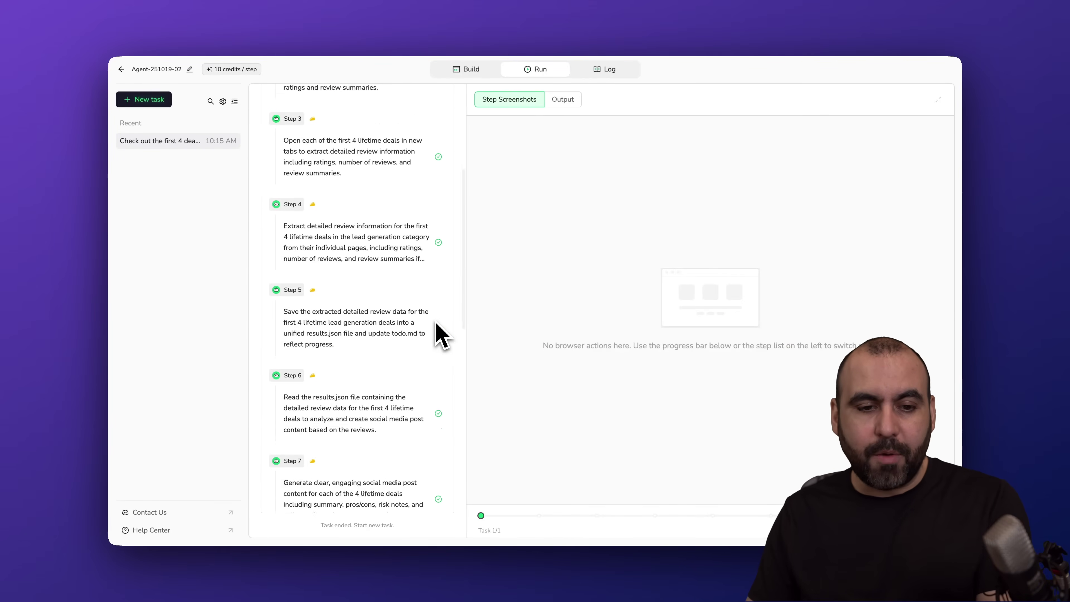
pyautogui.scroll(1, 437, 334)
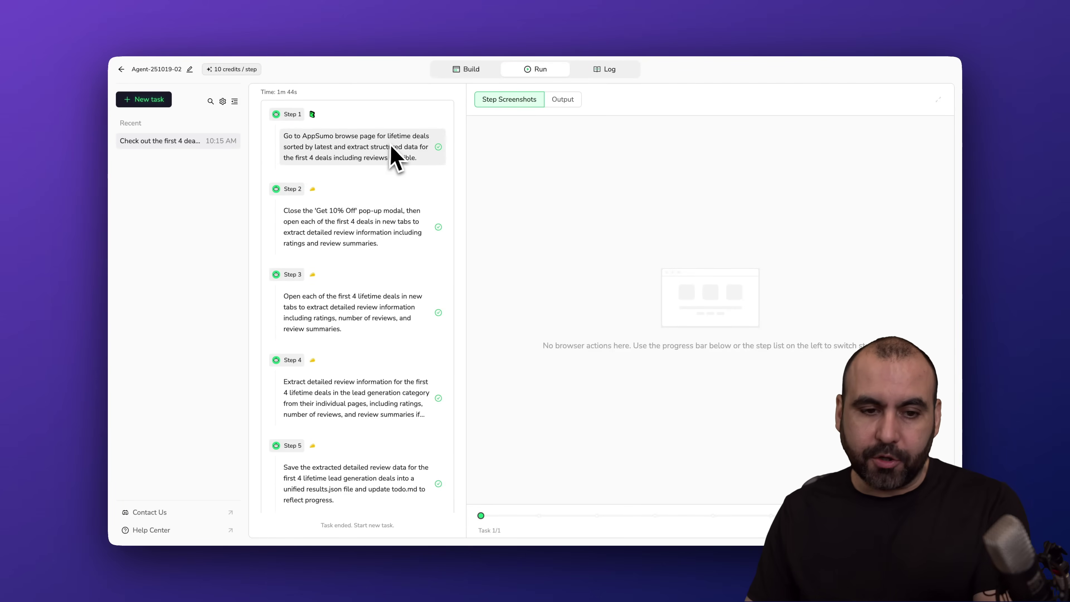
pyautogui.scroll(-2, 399, 160)
pyautogui.click(399, 160)
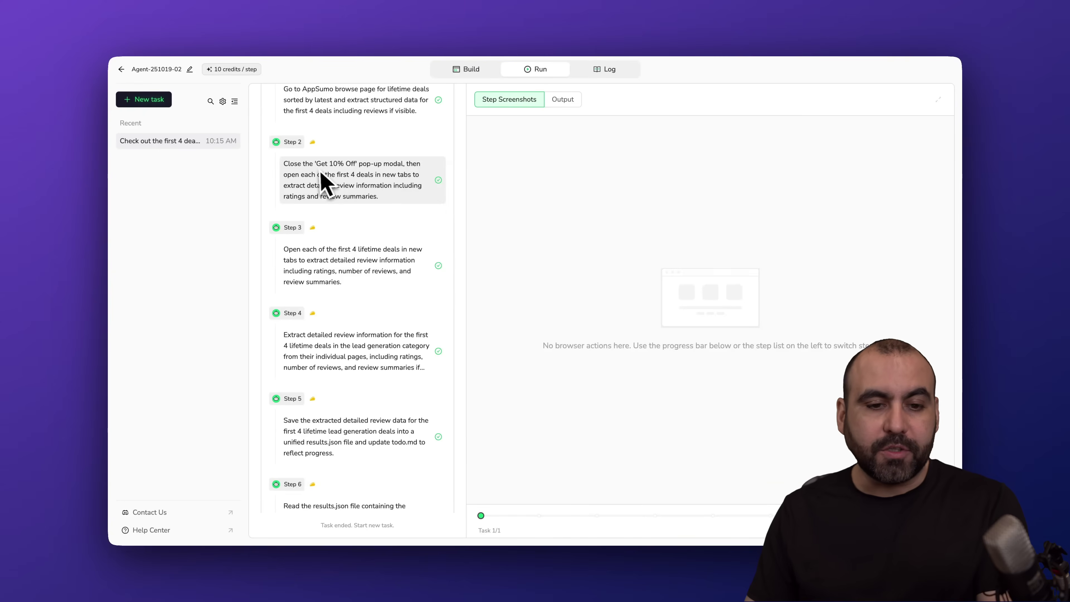
pyautogui.scroll(-1, 342, 169)
pyautogui.scroll(-1, 341, 165)
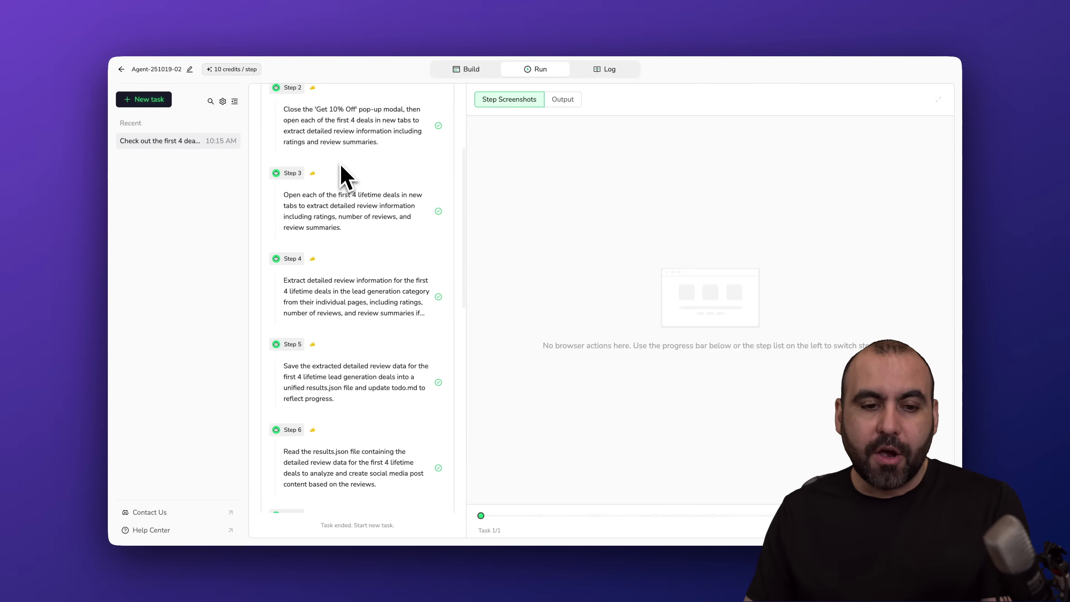
pyautogui.scroll(-3, 396, 211)
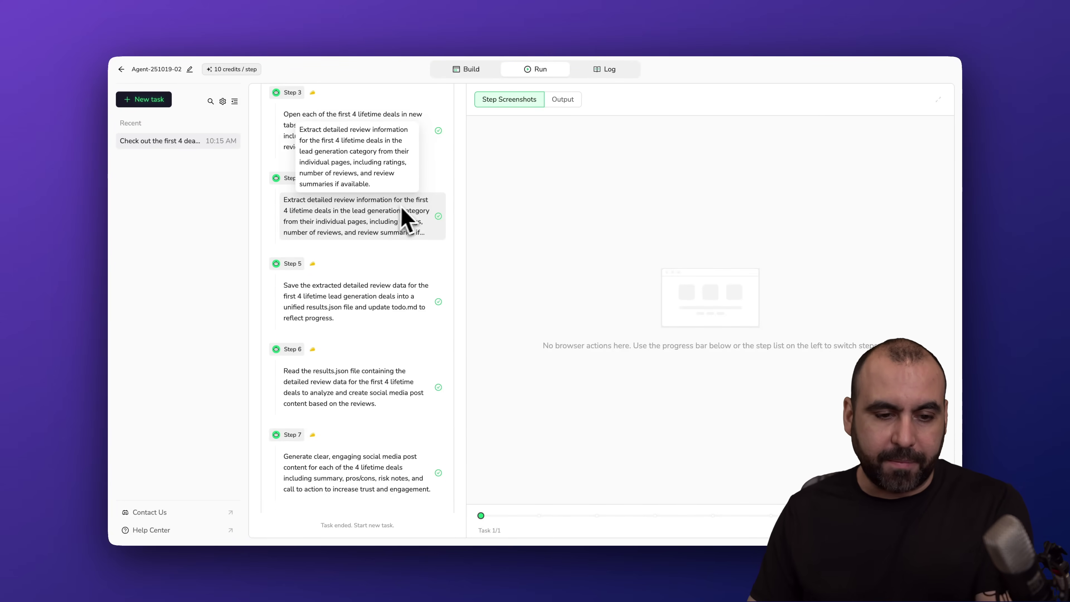
pyautogui.scroll(-2, 402, 208)
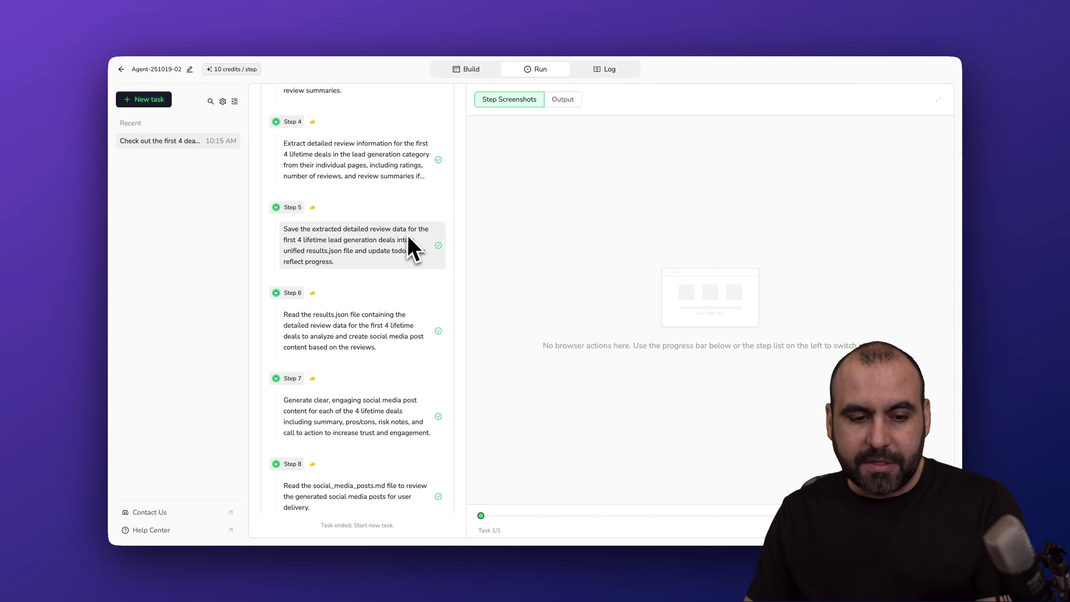
pyautogui.scroll(-3, 408, 236)
pyautogui.scroll(-3, 389, 245)
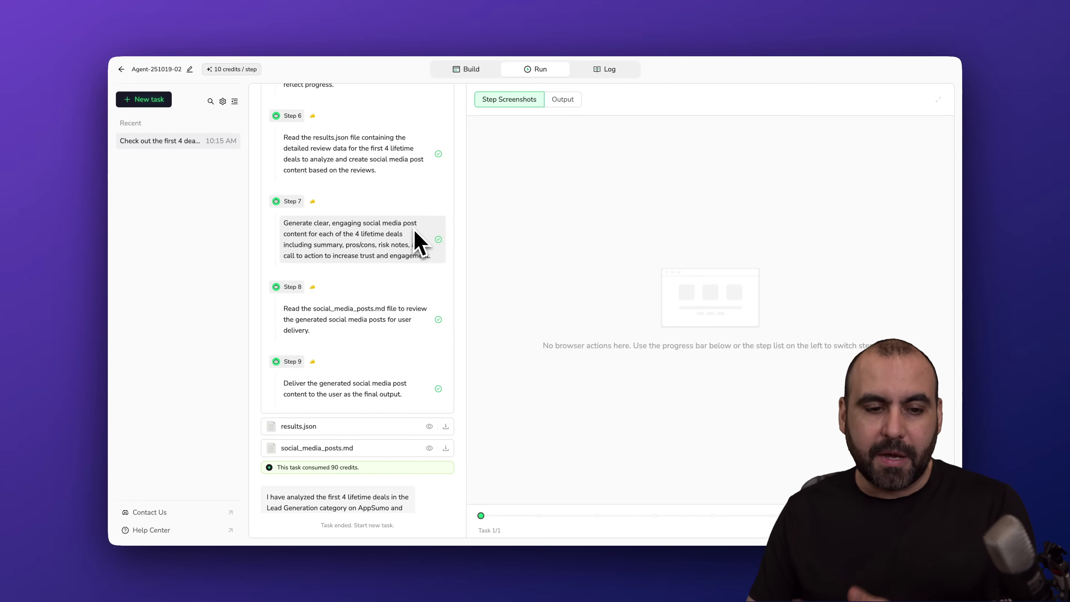
pyautogui.scroll(-3, 421, 249)
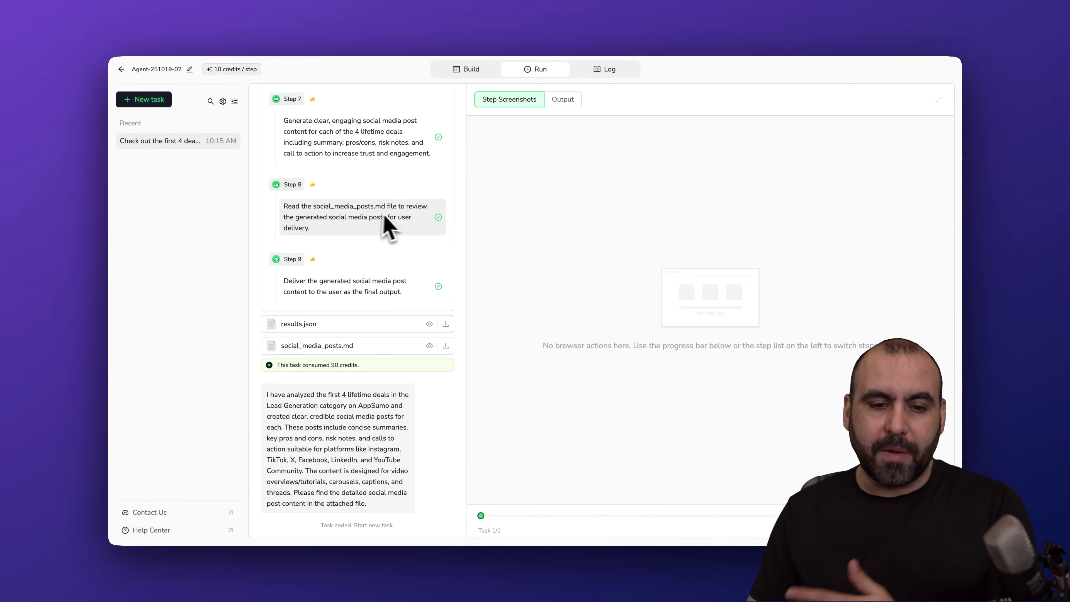
pyautogui.scroll(-1, 365, 231)
pyautogui.scroll(-1, 366, 231)
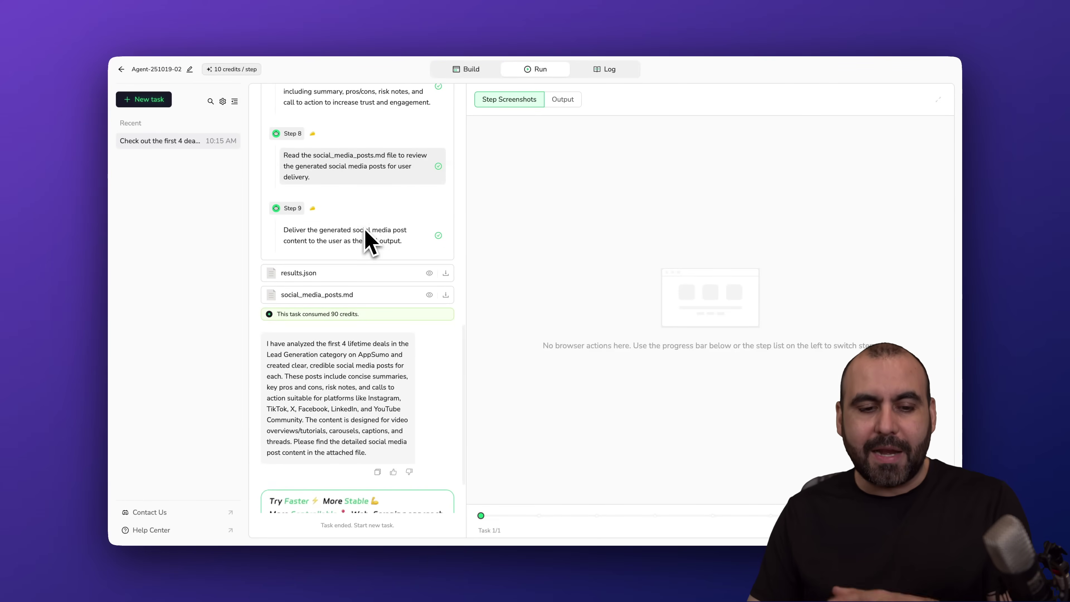
# - Open the run's output files and preview the deal review data in results.json
pyautogui.click(567, 103)
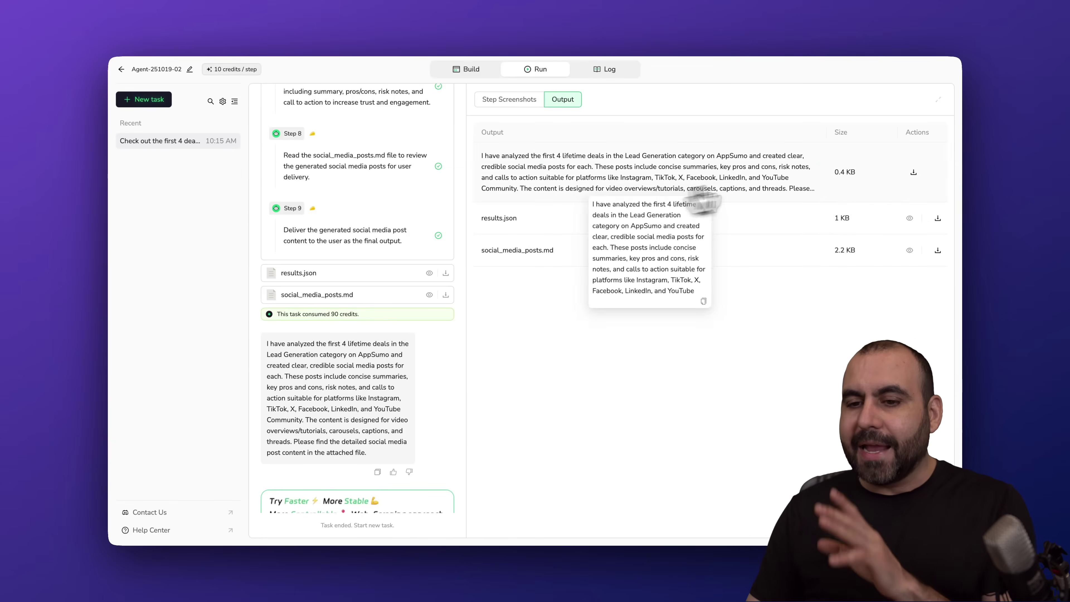
pyautogui.click(910, 218)
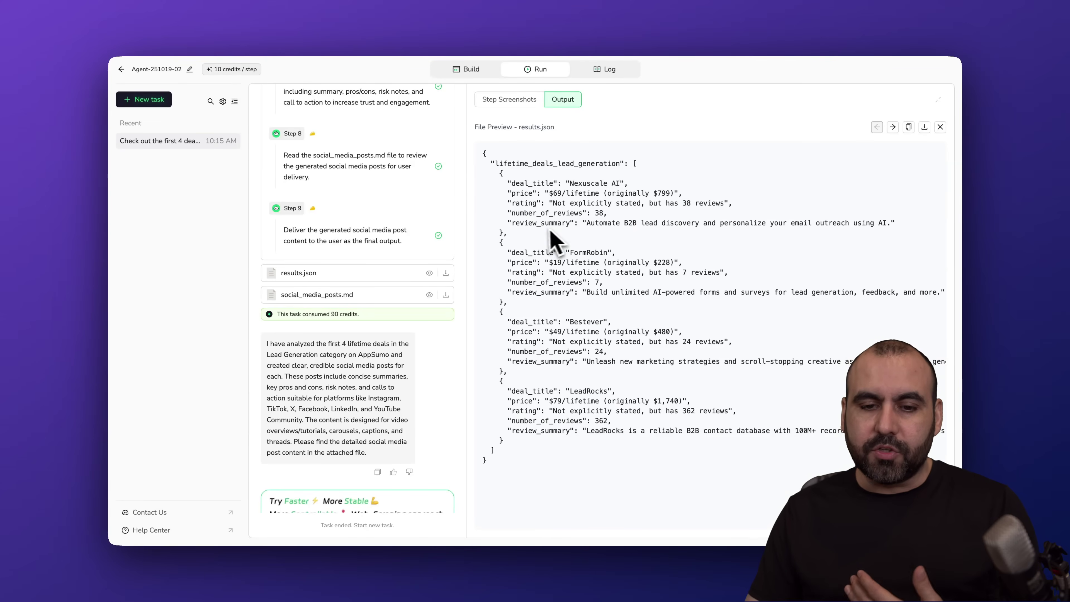
pyautogui.moveTo(509, 224); pyautogui.dragTo(905, 238)
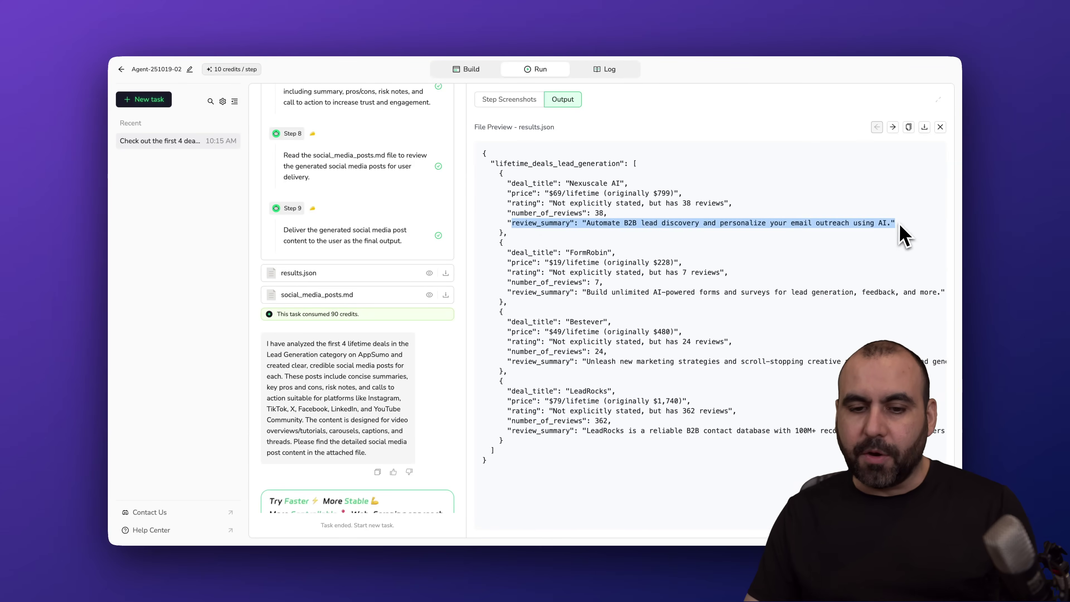
pyautogui.click(905, 239)
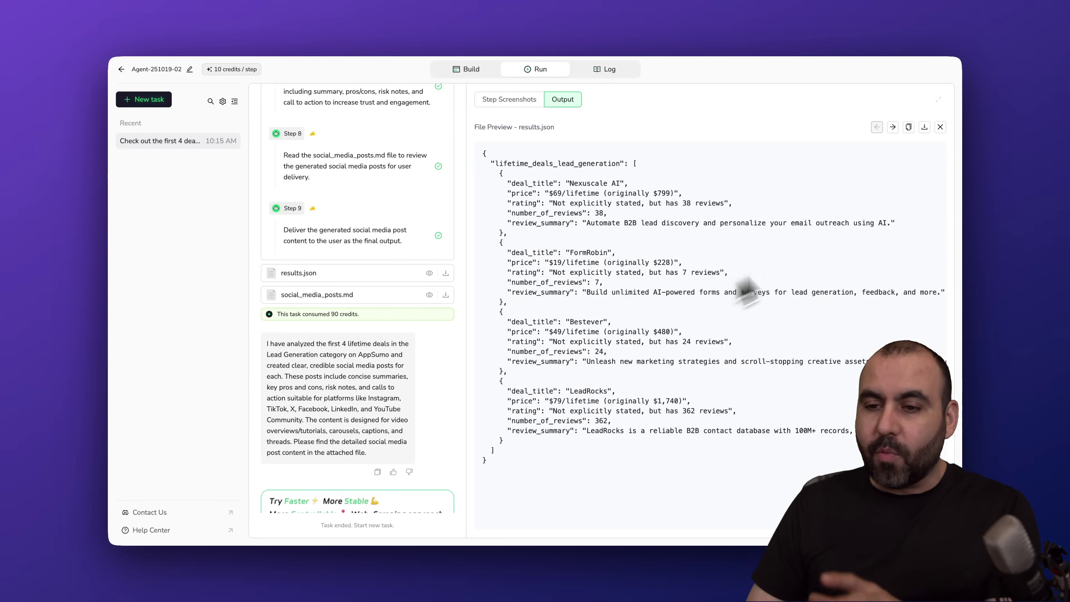
pyautogui.click(940, 127)
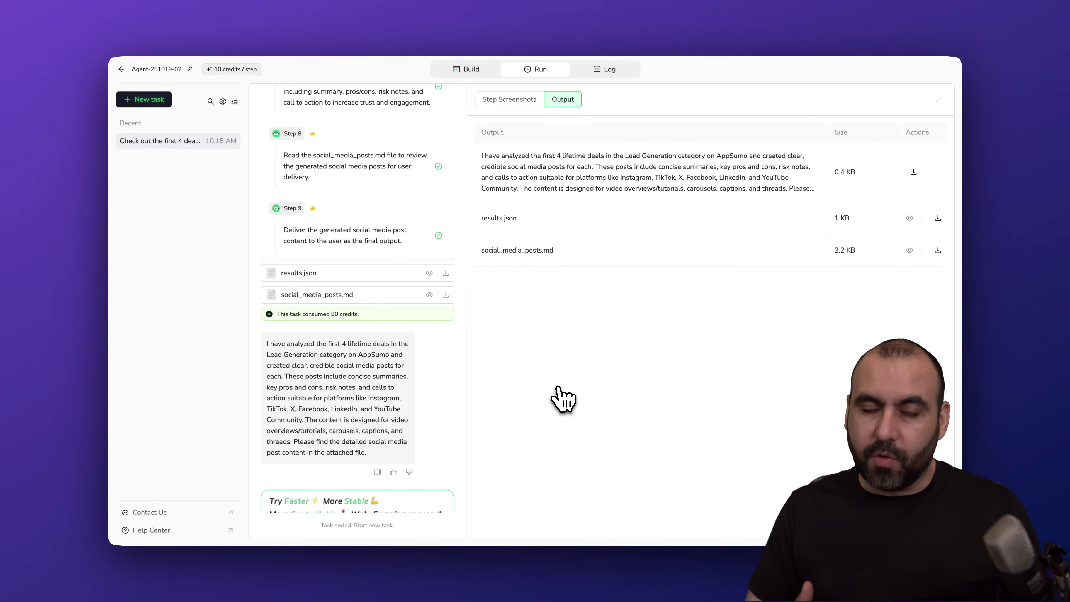
pyautogui.click(471, 69)
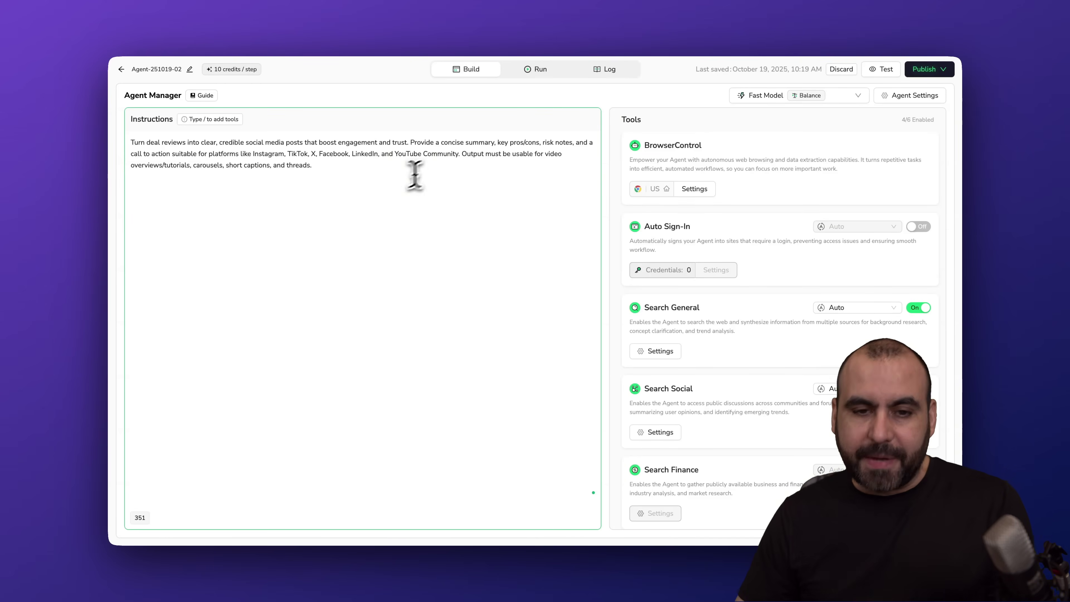
# - Stay unpublished, return to the Agents list, then go to the Home dashboard
pyautogui.click(544, 78)
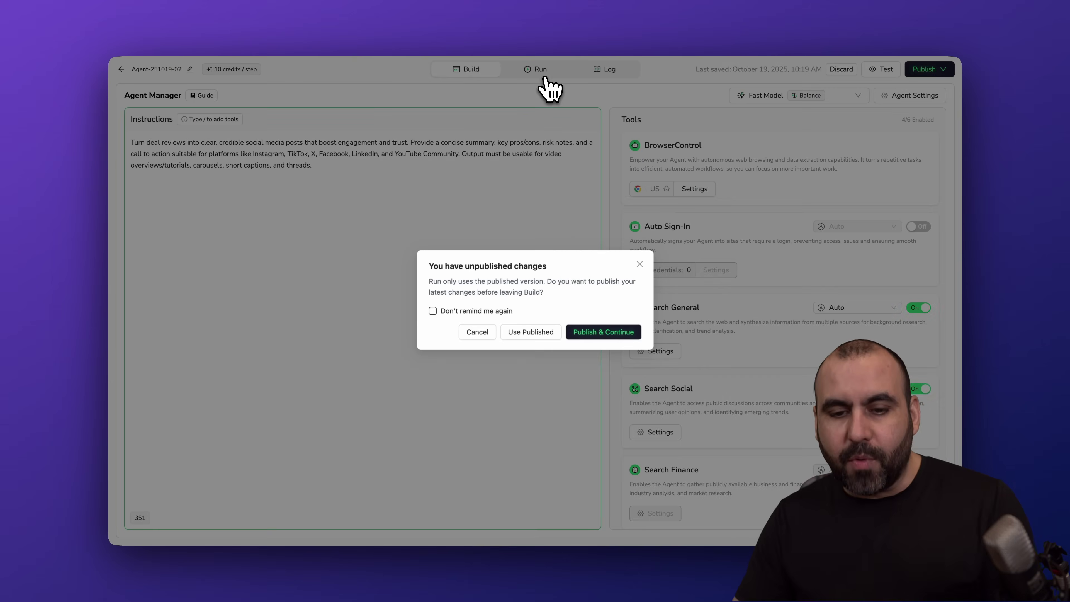
pyautogui.click(487, 333)
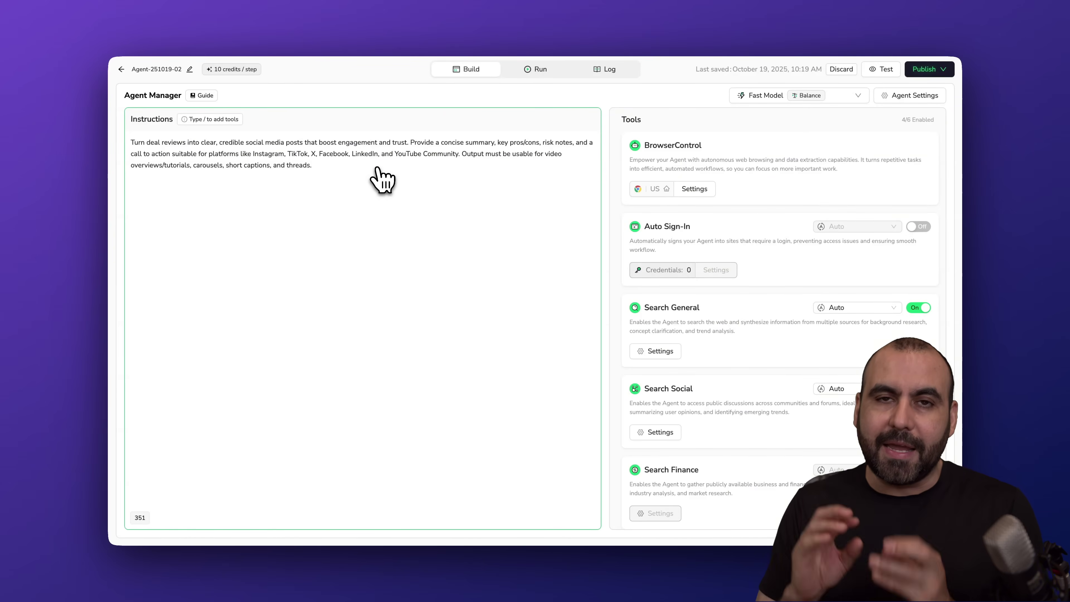
pyautogui.click(121, 69)
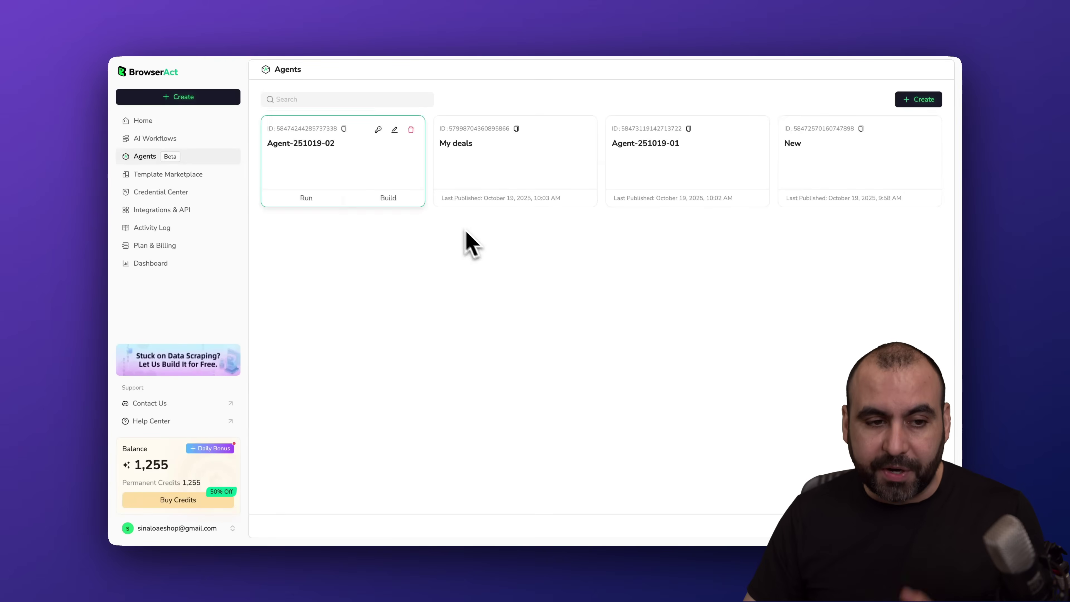
pyautogui.click(166, 119)
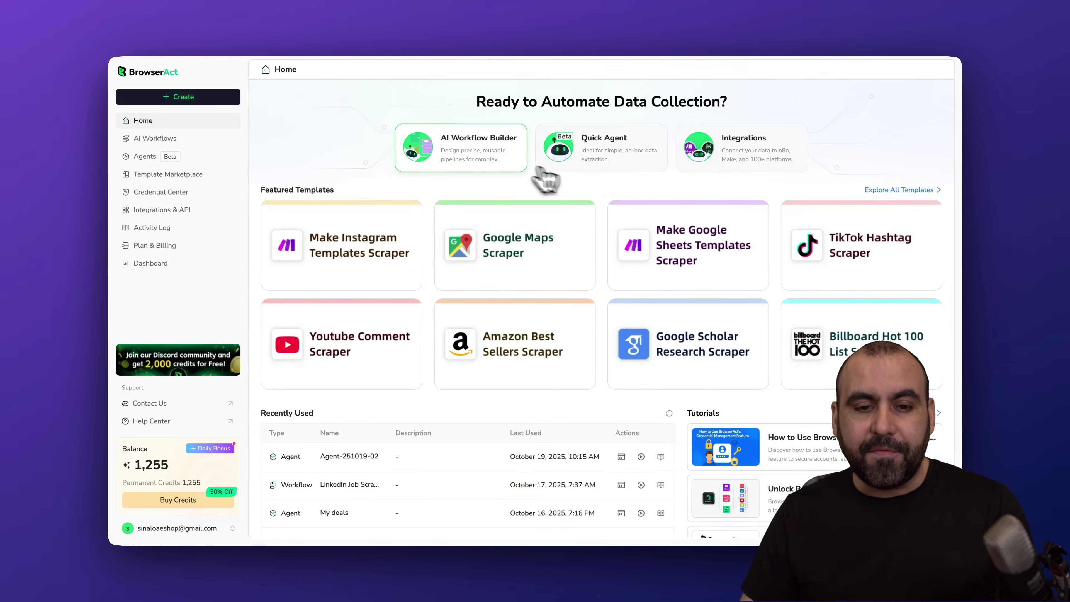
pyautogui.click(501, 155)
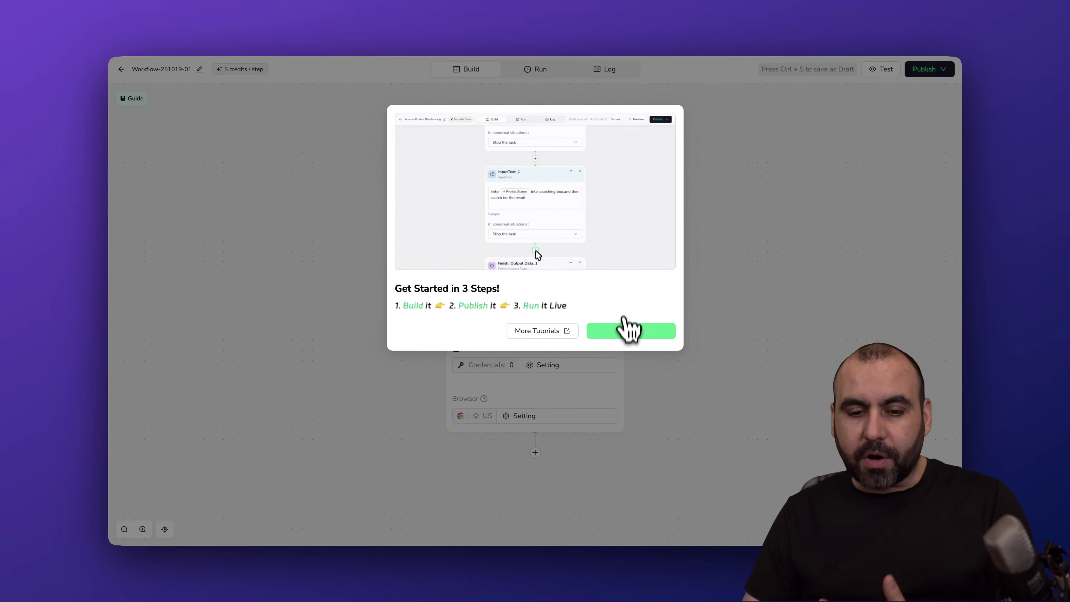
pyautogui.click(624, 329)
pyautogui.moveTo(662, 328); pyautogui.dragTo(632, 249)
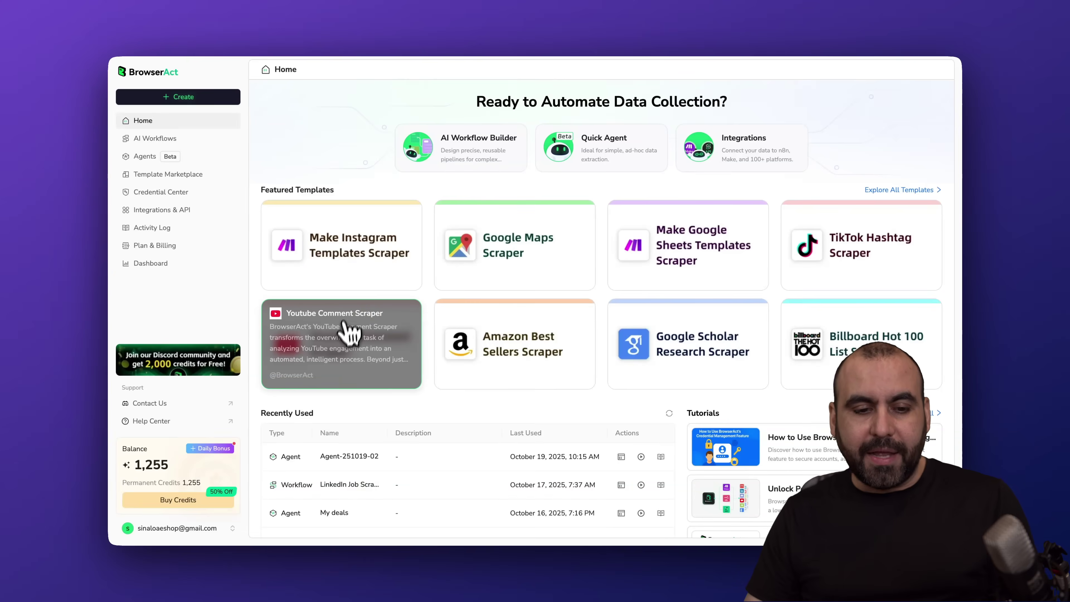
# - Open the Youtube Comment Scraper template, review its Video_url and Max-results inputs, and view its workflow
pyautogui.click(362, 348)
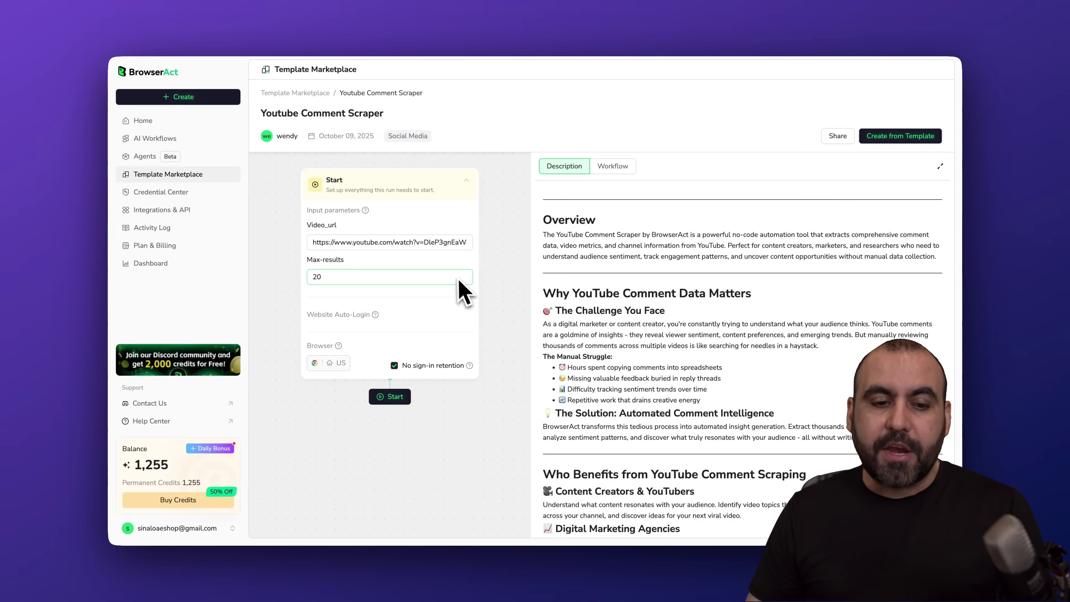
pyautogui.moveTo(366, 244); pyautogui.dragTo(466, 244)
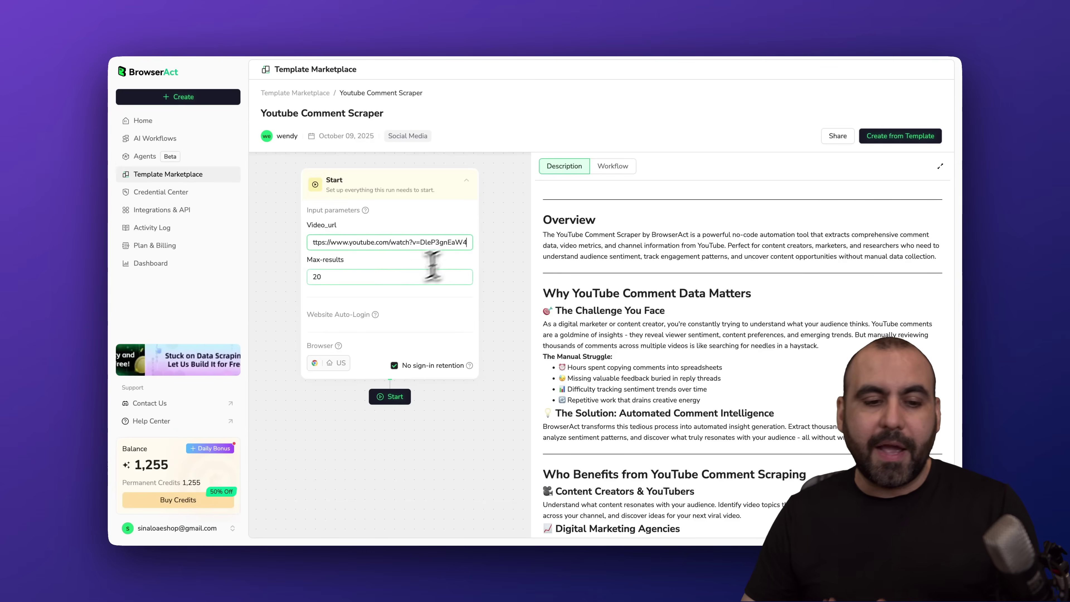
pyautogui.click(345, 274)
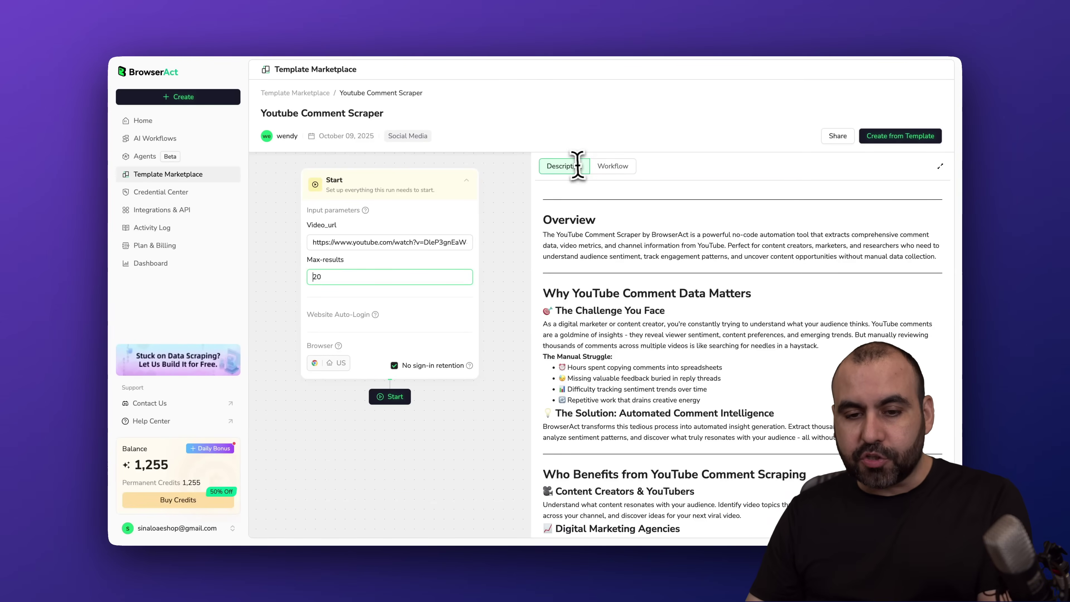
pyautogui.scroll(-10, 652, 321)
pyautogui.scroll(-3, 653, 336)
pyautogui.scroll(15, 655, 336)
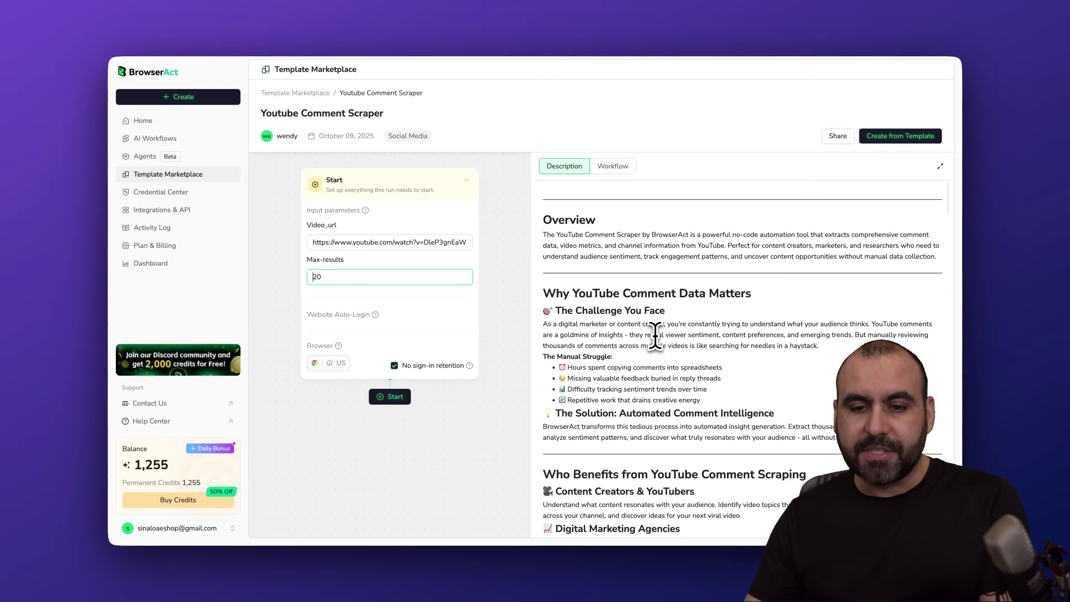
pyautogui.click(614, 166)
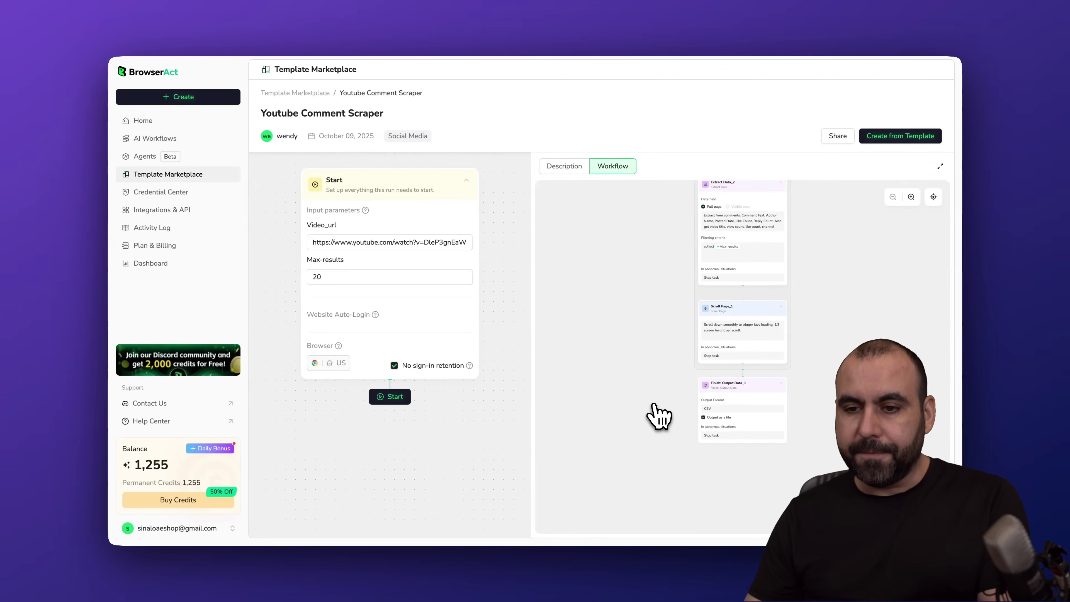
pyautogui.click(900, 138)
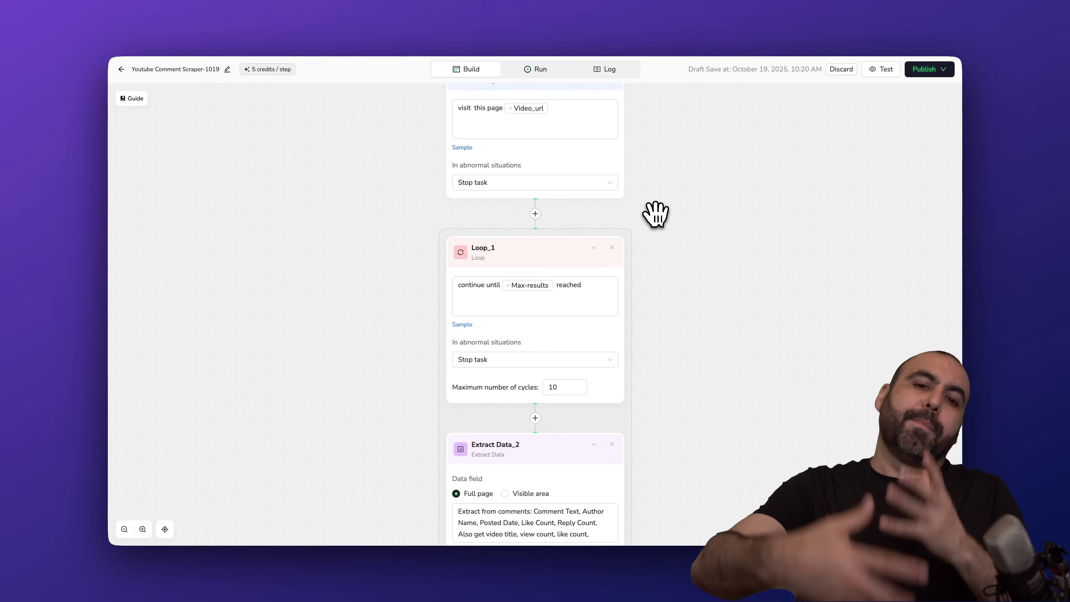
# - Publish the Youtube Comment Scraper-1019 workflow as a new version
pyautogui.scroll(10, 651, 190)
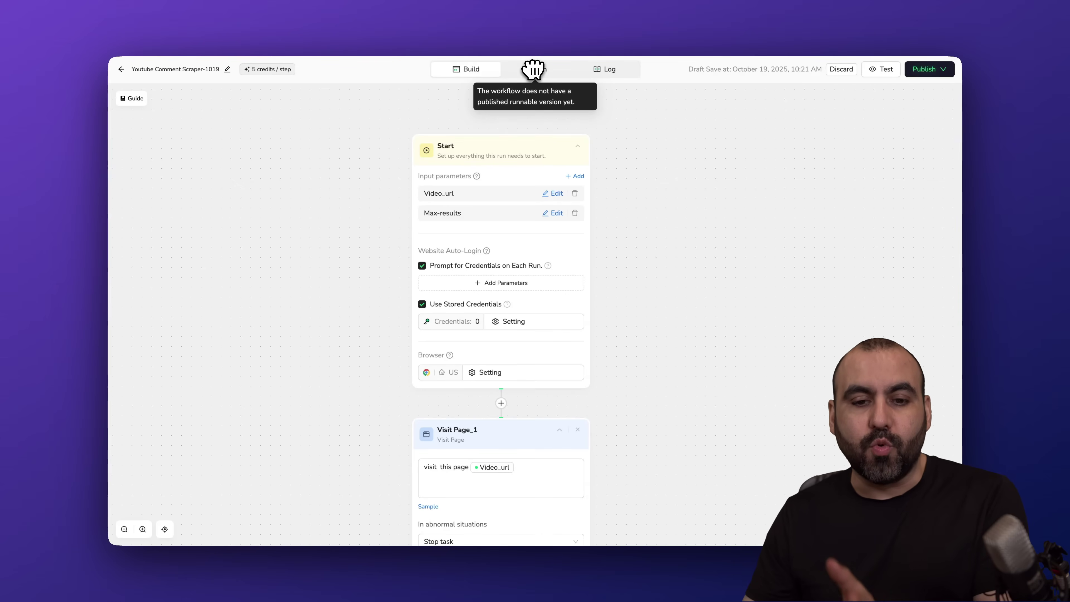
pyautogui.click(926, 72)
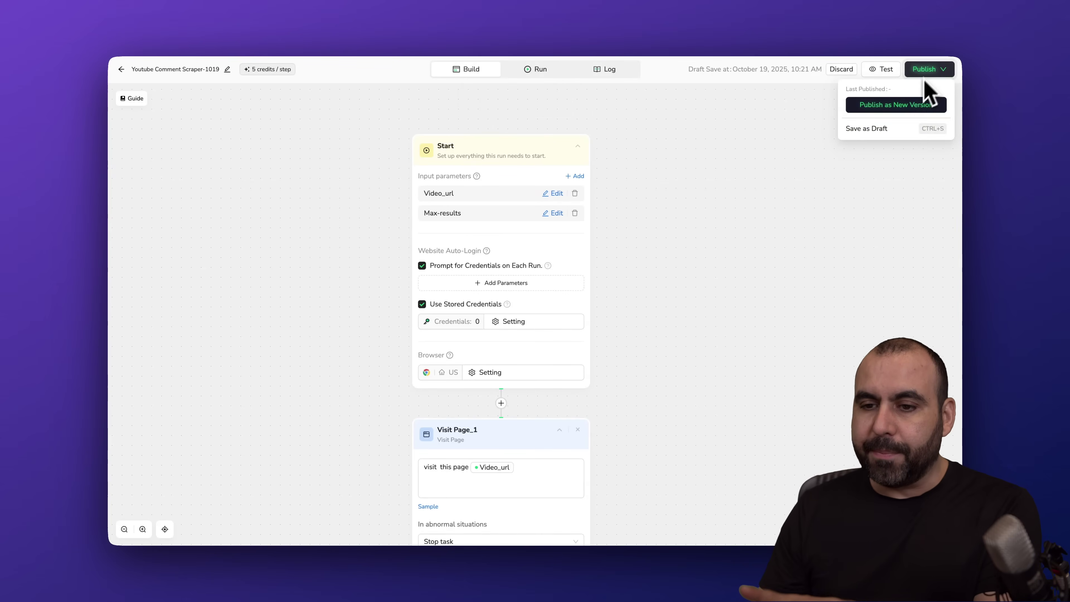
pyautogui.click(897, 107)
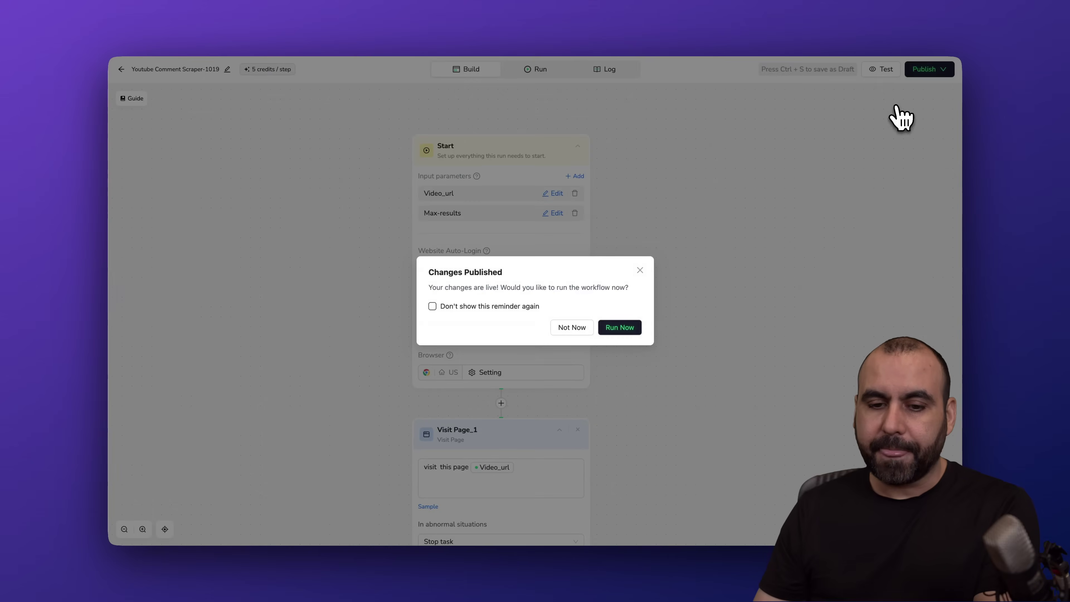
# - Skip running, check the Video_url and Max-results run inputs, then return to the Start node
pyautogui.click(588, 328)
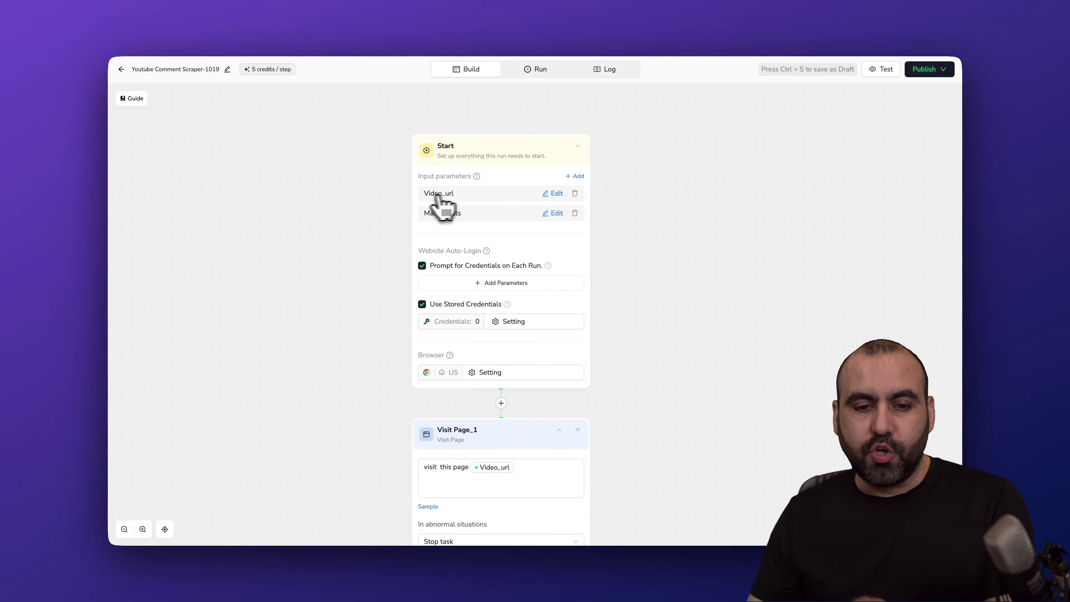
pyautogui.click(532, 72)
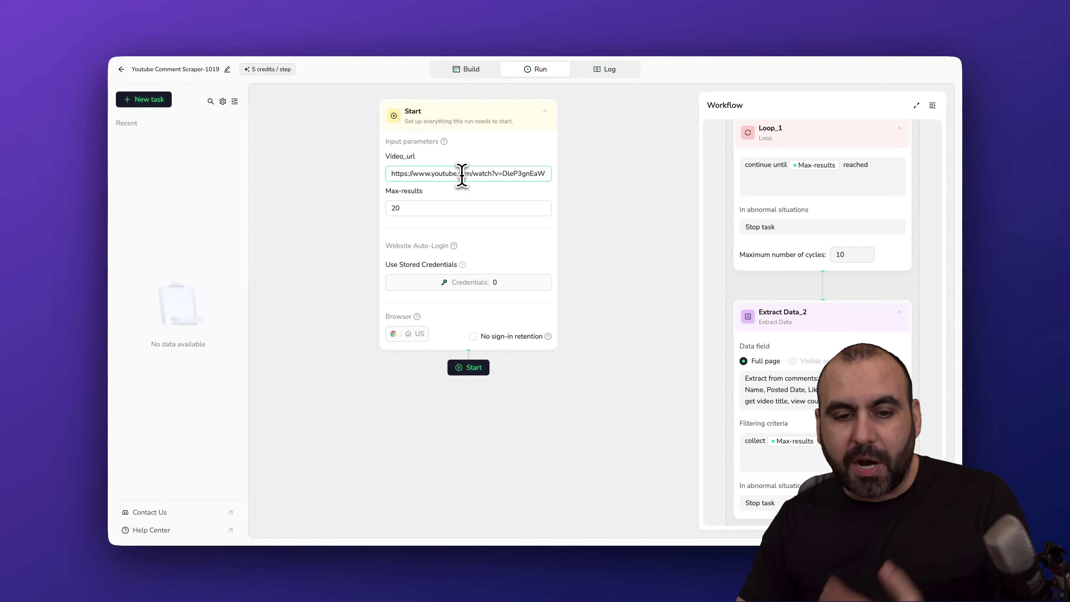
pyautogui.moveTo(398, 174); pyautogui.dragTo(595, 185)
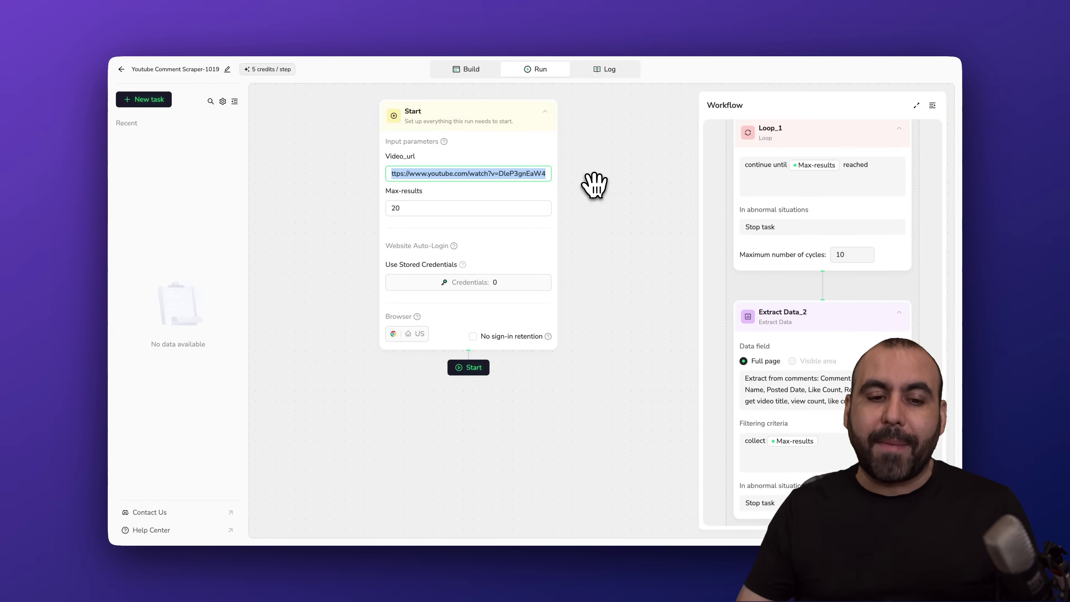
pyautogui.click(406, 210)
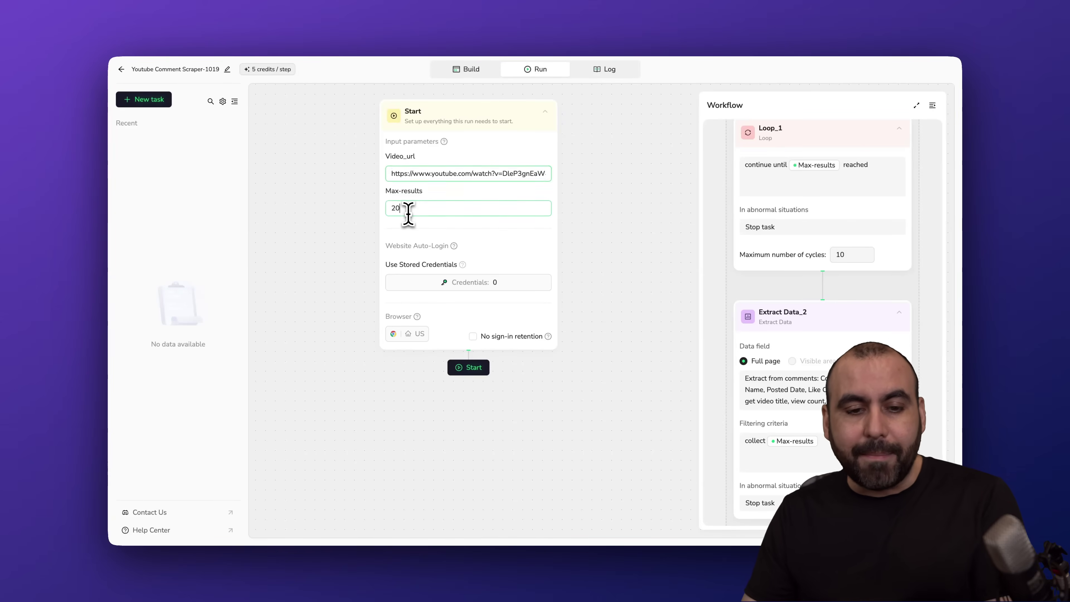
pyautogui.click(465, 73)
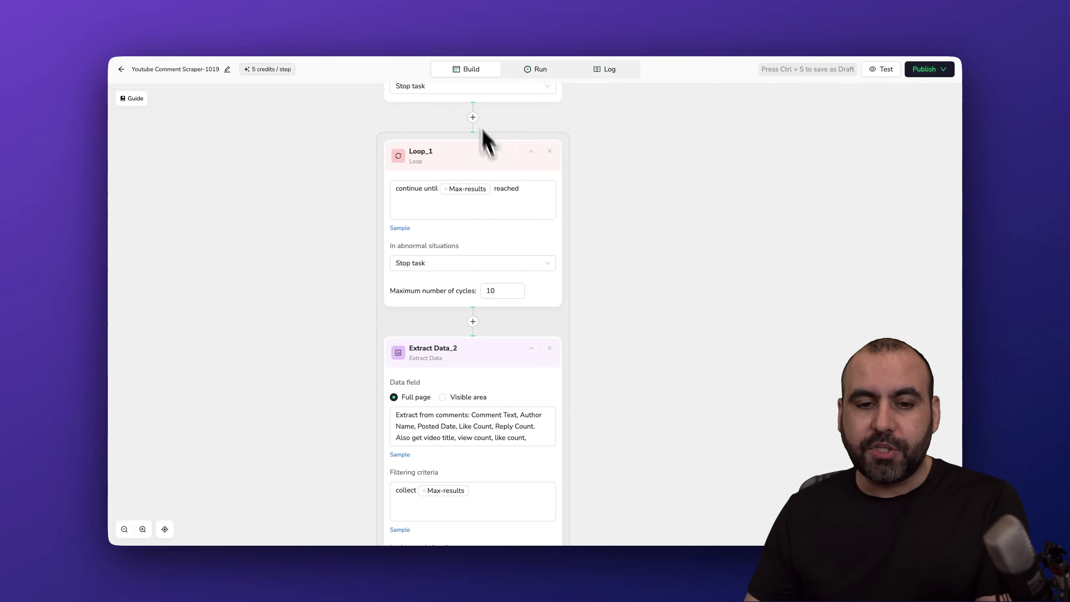
pyautogui.scroll(3, 521, 174)
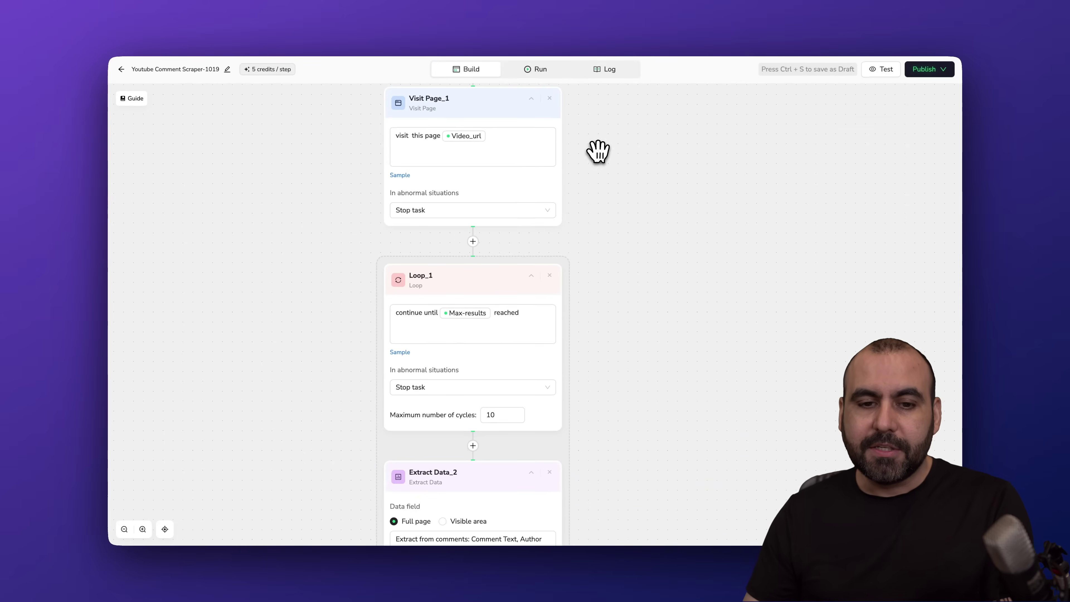
pyautogui.moveTo(597, 151); pyautogui.dragTo(597, 428)
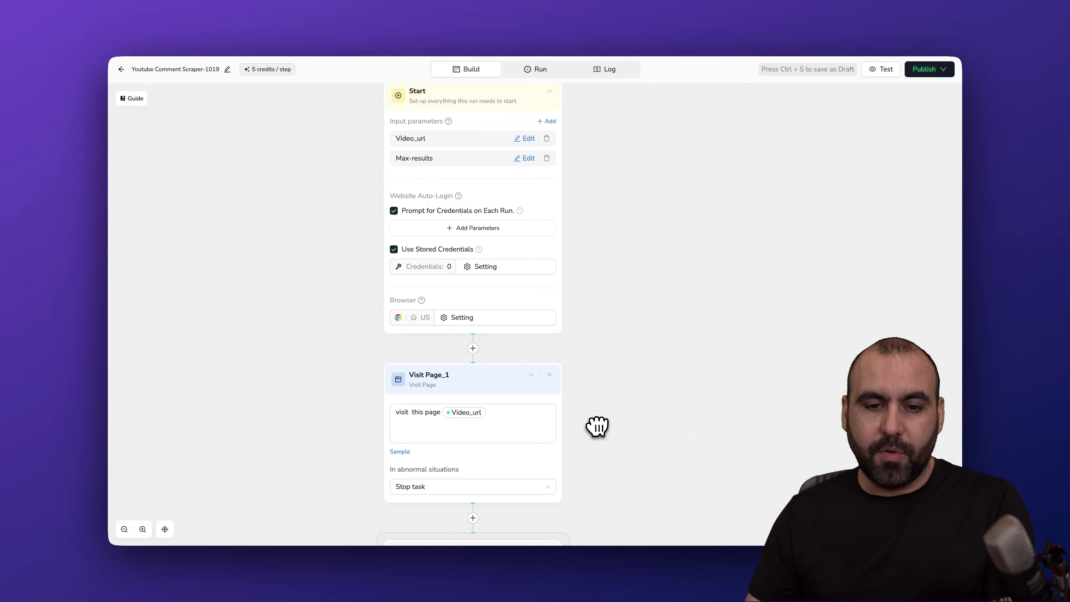
pyautogui.click(548, 122)
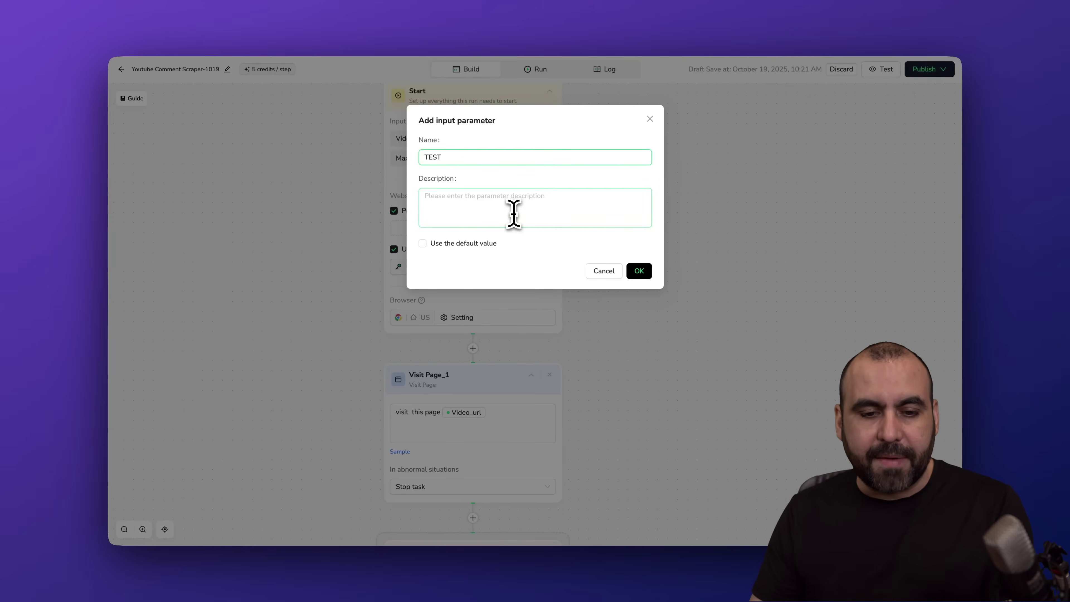
pyautogui.click(628, 274)
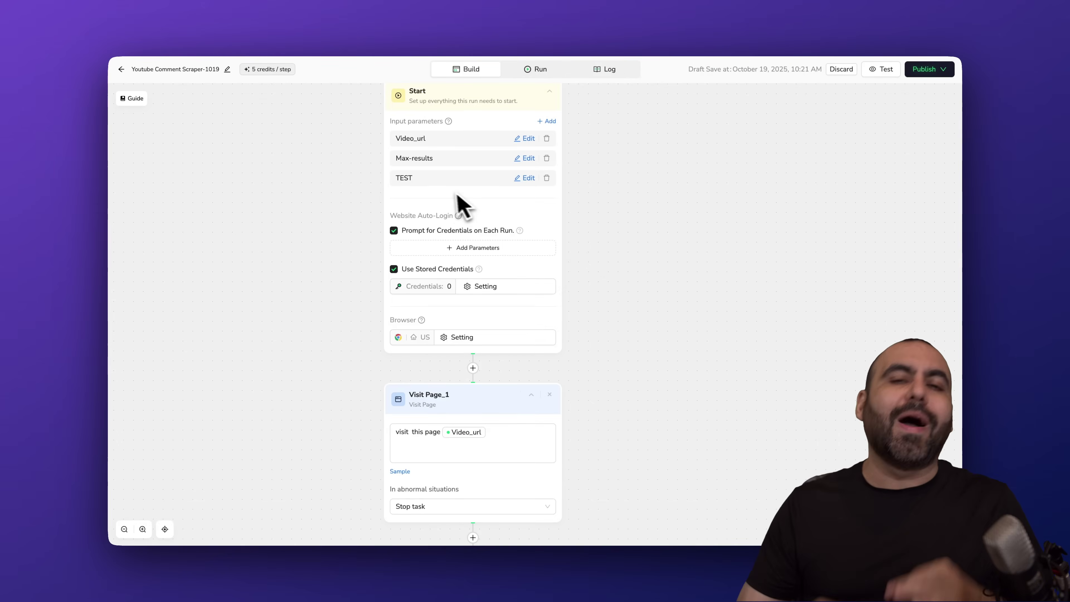
pyautogui.scroll(-2, 560, 337)
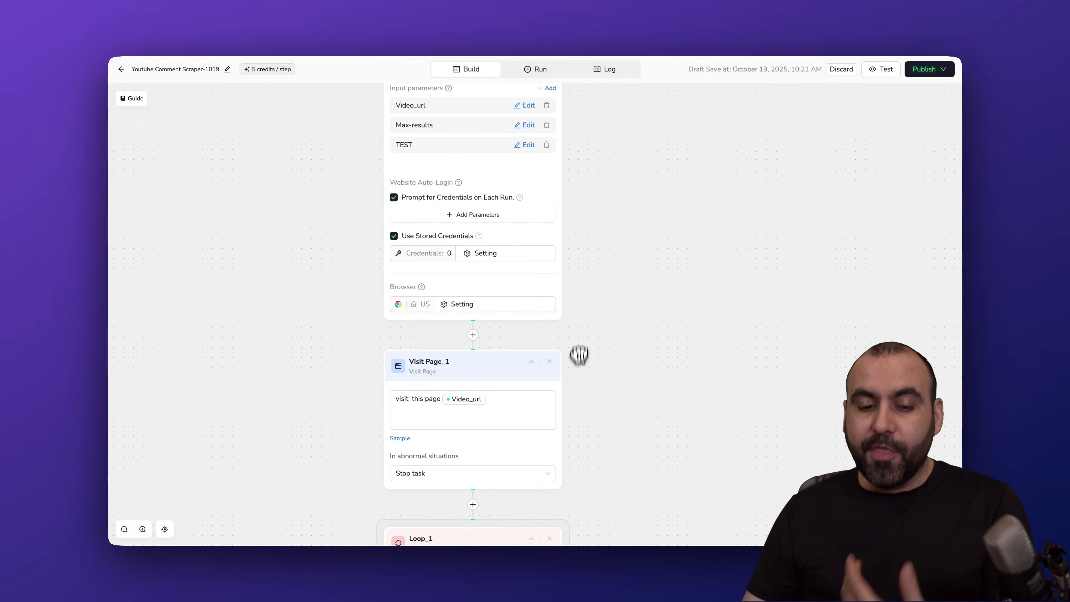
pyautogui.moveTo(576, 353); pyautogui.dragTo(586, 124)
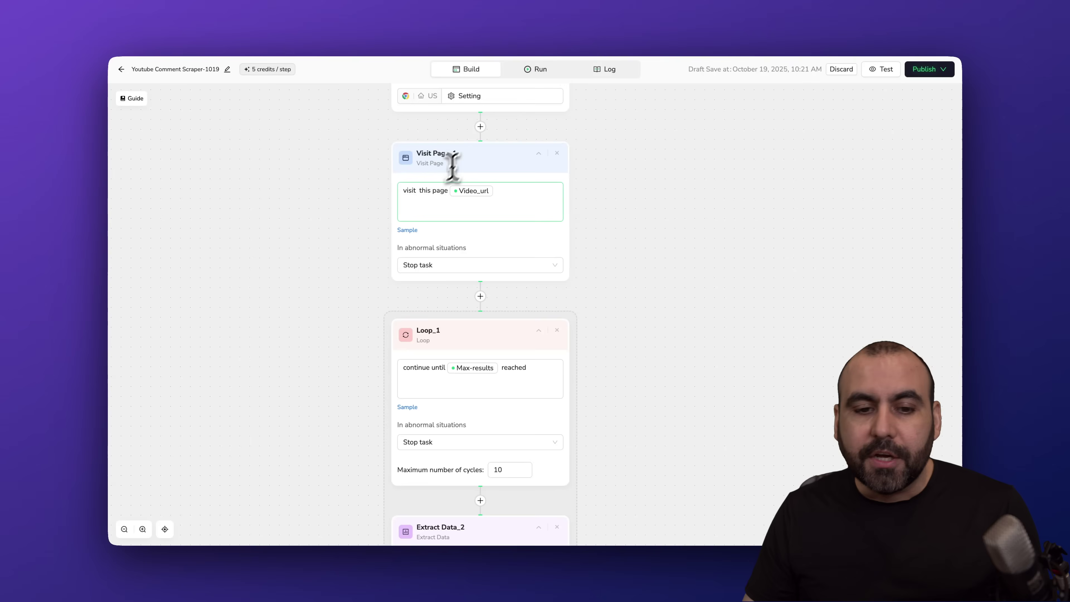
pyautogui.click(515, 190)
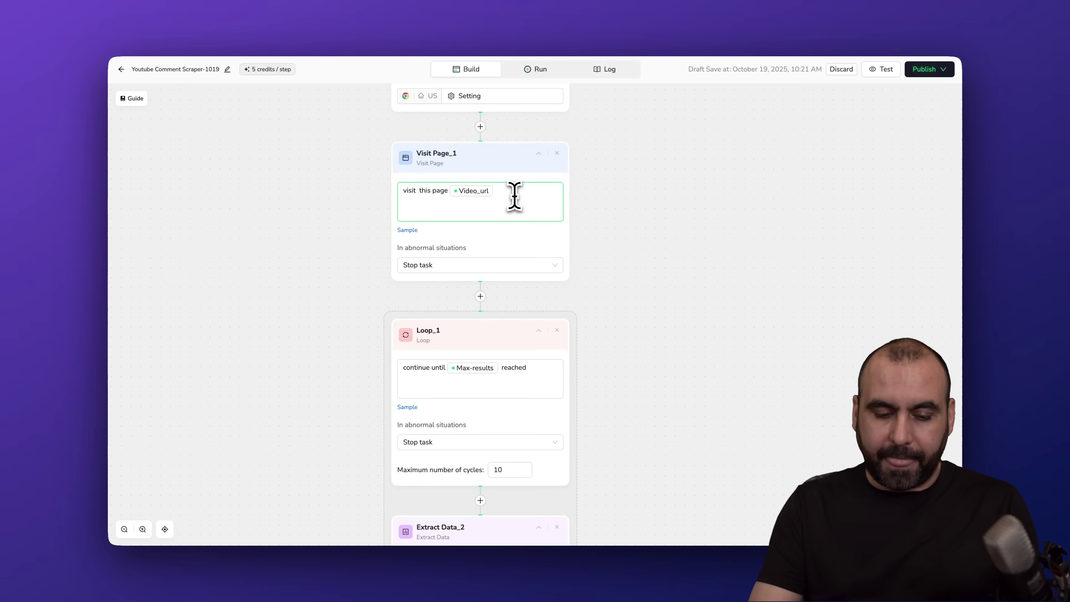
pyautogui.write('and ')
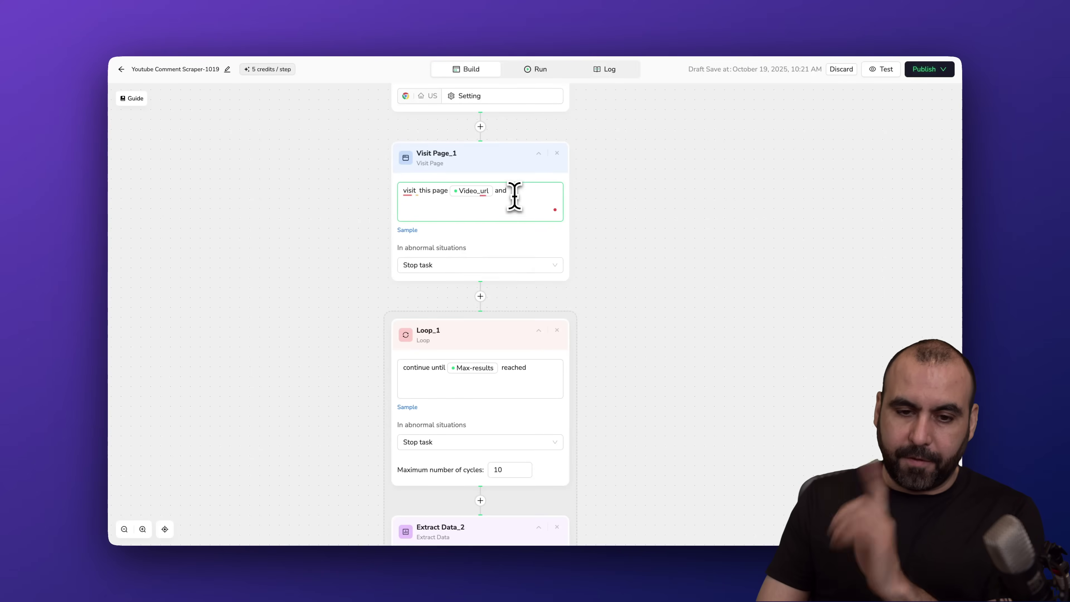
pyautogui.write('/')
pyautogui.click(501, 254)
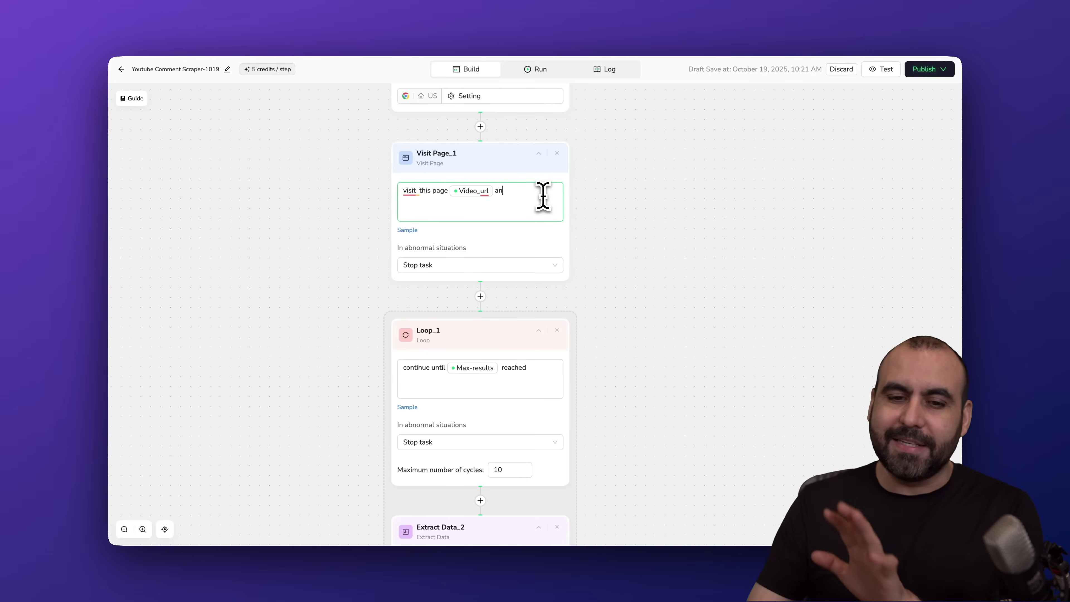
pyautogui.click(582, 225)
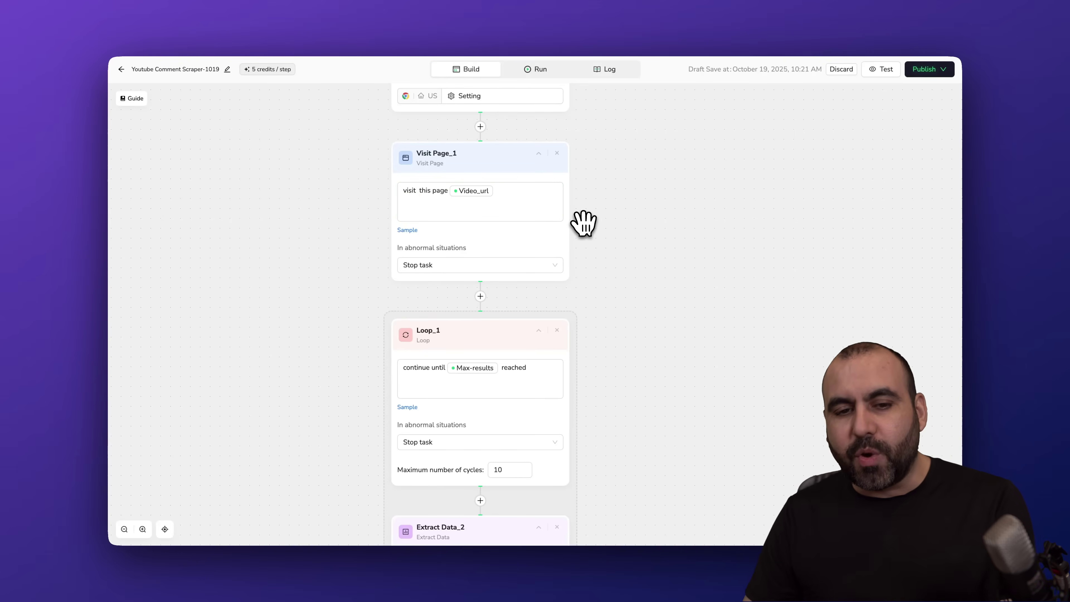
pyautogui.moveTo(574, 153); pyautogui.dragTo(578, 413)
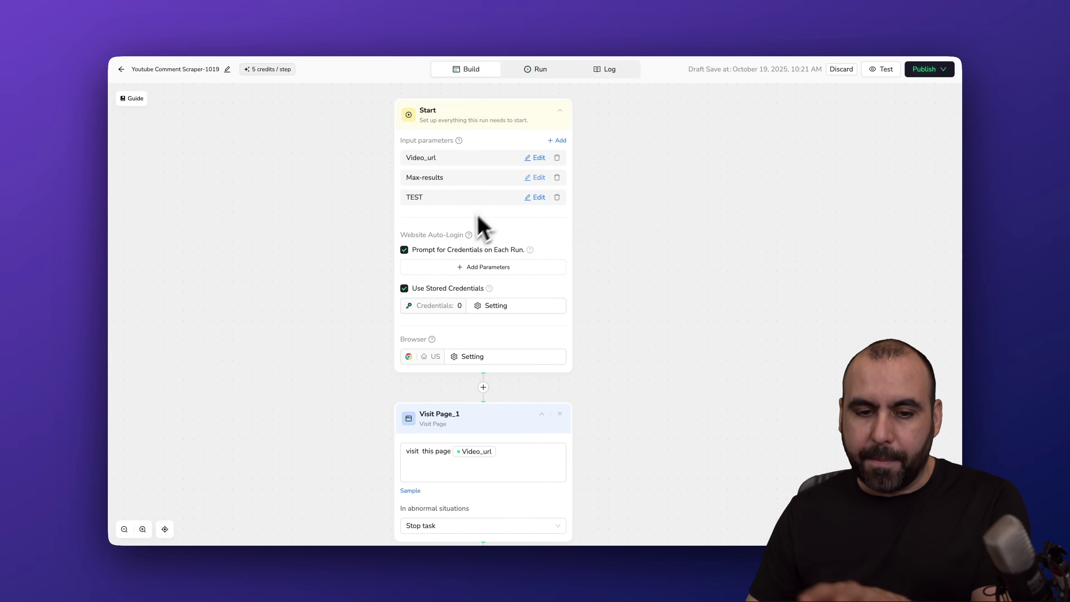
pyautogui.moveTo(592, 263); pyautogui.dragTo(590, 170)
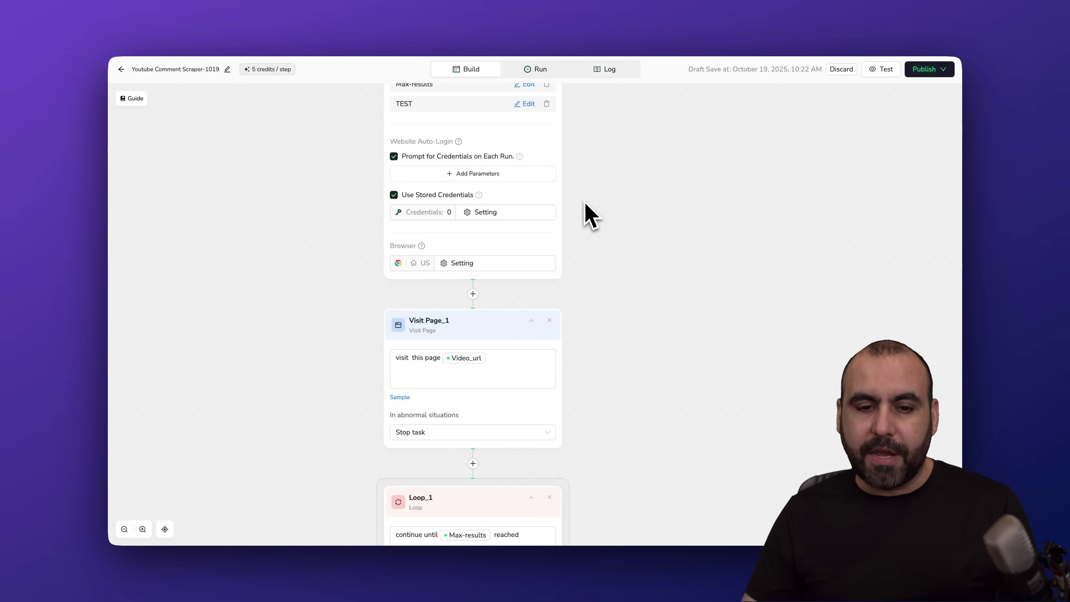
pyautogui.click(438, 262)
pyautogui.click(452, 213)
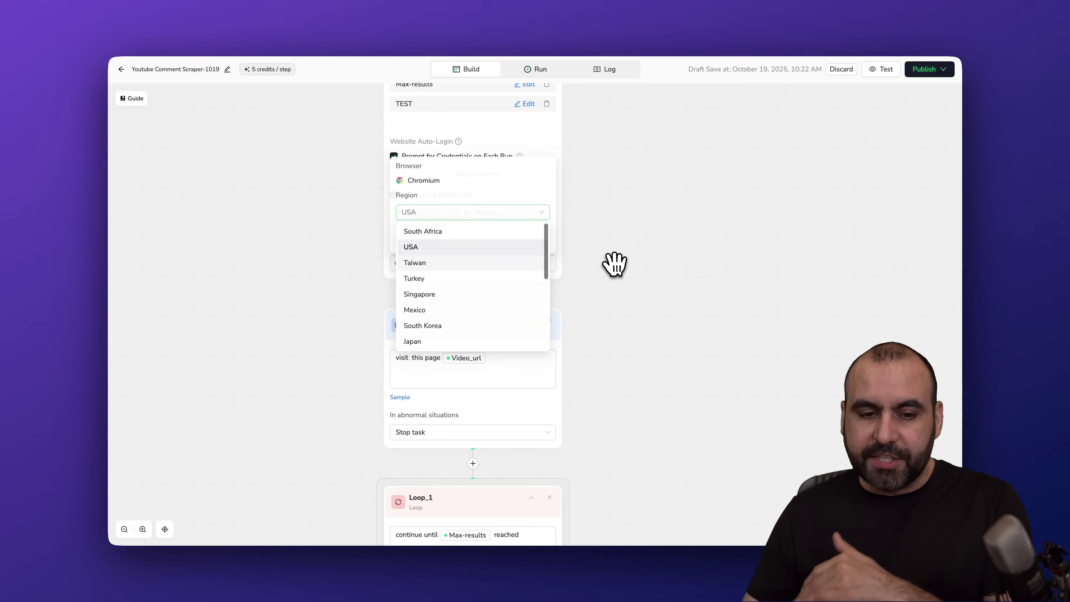
pyautogui.click(593, 306)
pyautogui.moveTo(593, 306); pyautogui.dragTo(596, 134)
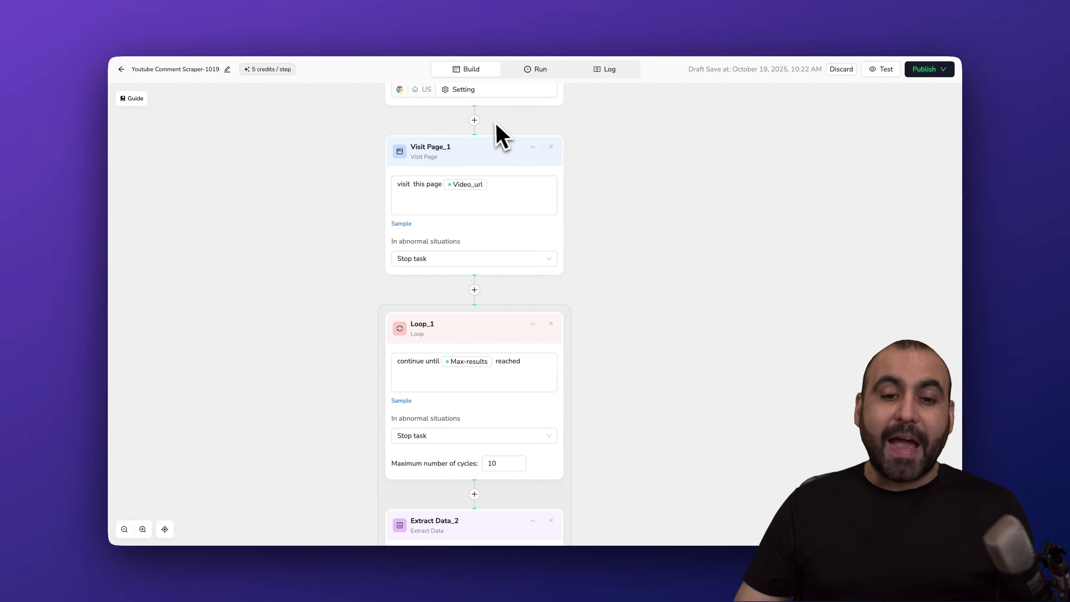
pyautogui.click(475, 121)
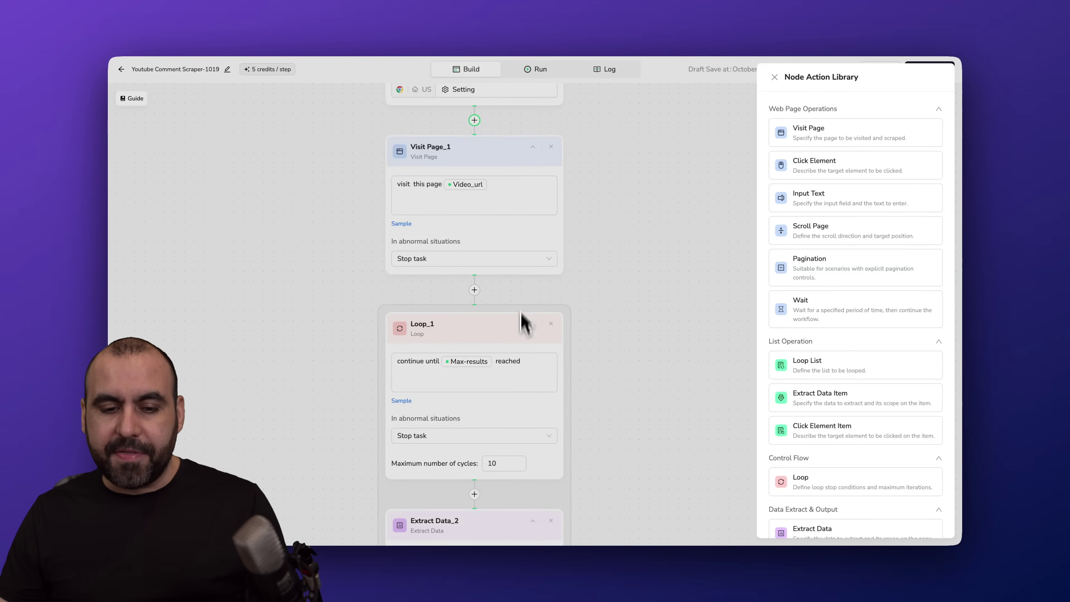
pyautogui.click(529, 317)
pyautogui.tripleClick(547, 364)
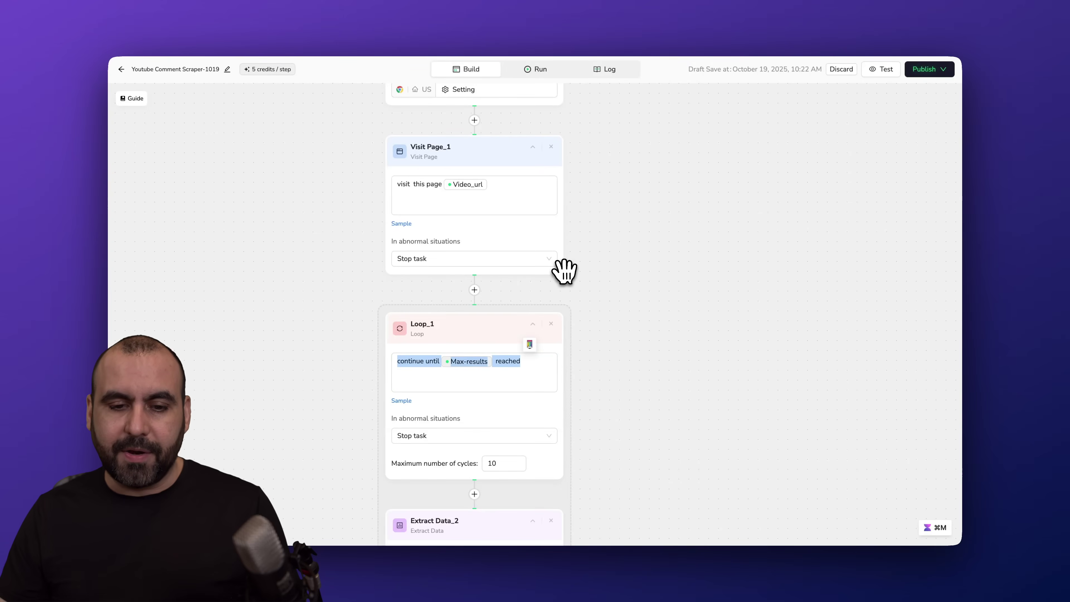
pyautogui.click(475, 290)
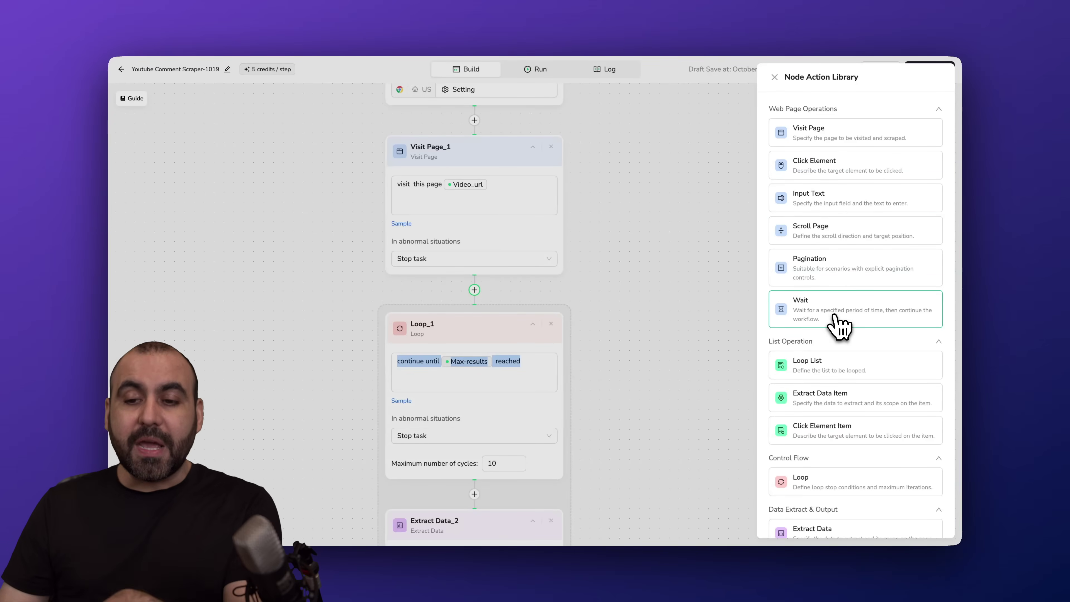
pyautogui.click(674, 358)
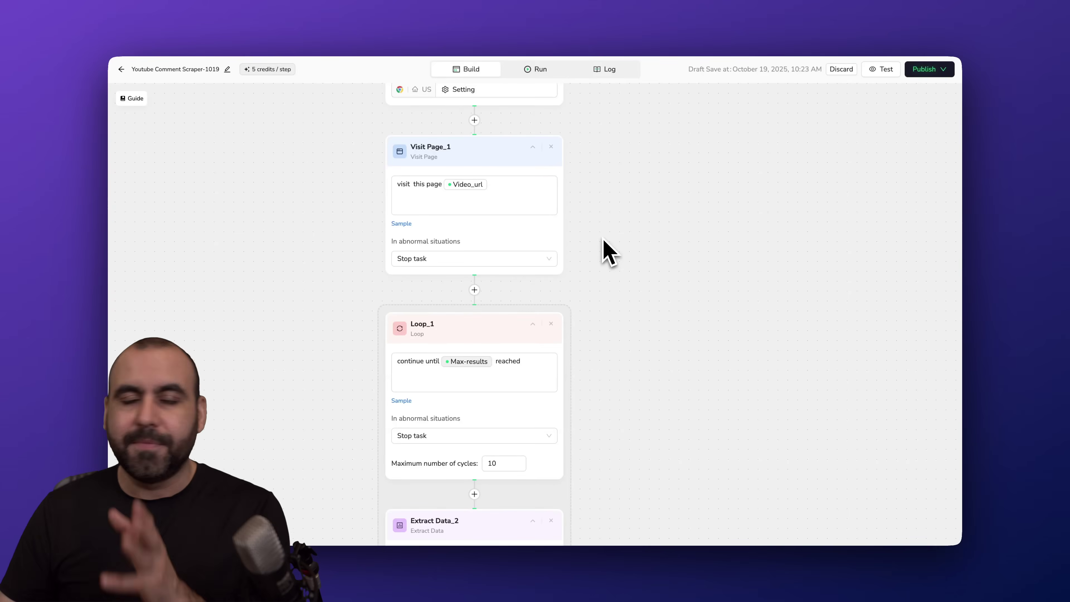
pyautogui.click(475, 291)
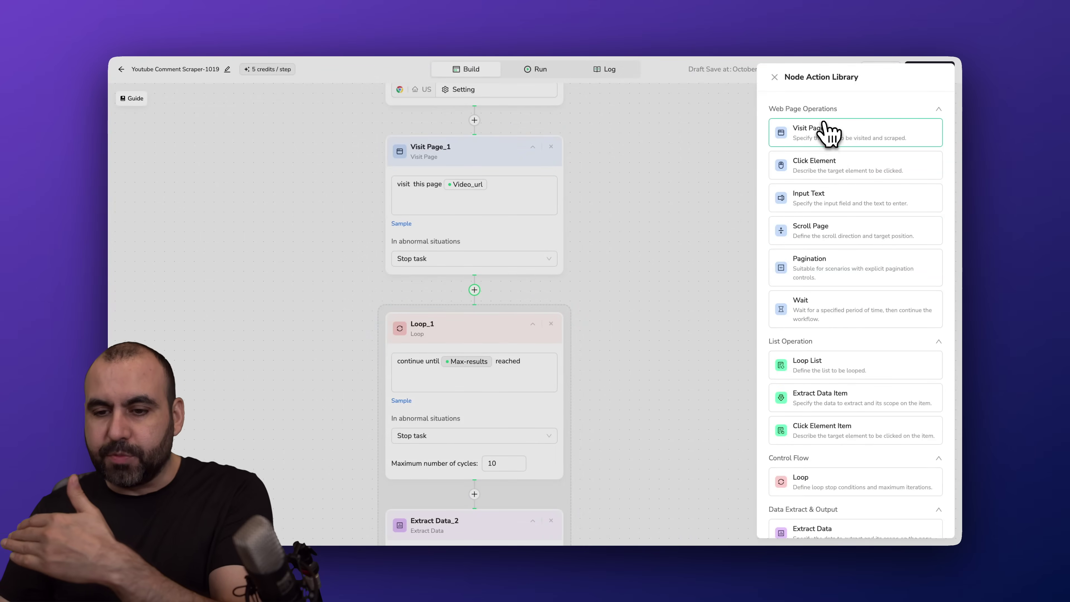
pyautogui.scroll(-2, 838, 341)
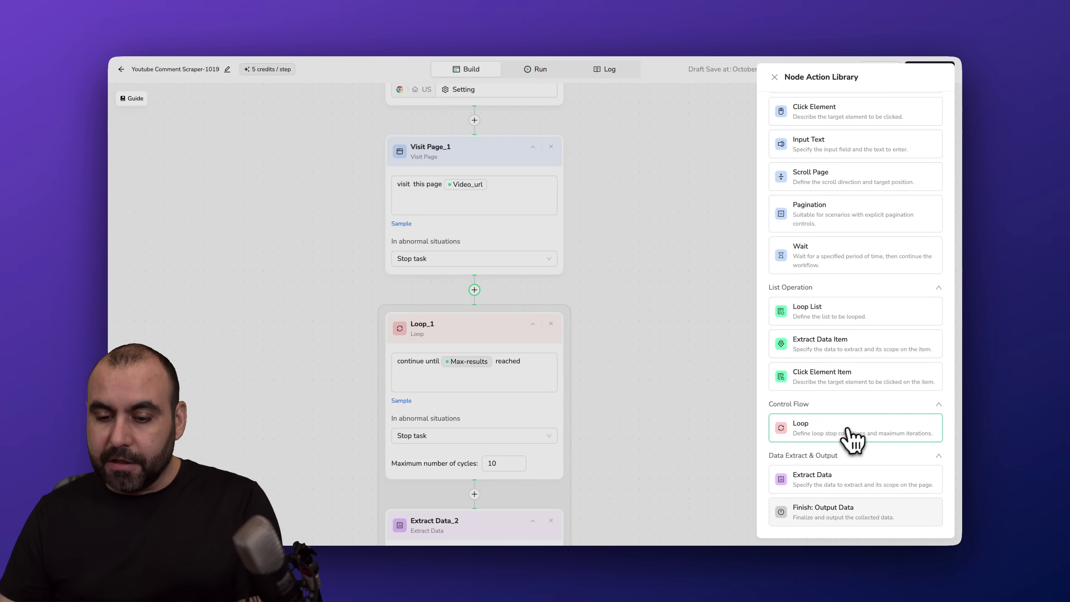
# - Close the step library and inspect Extract Data_2's comment fields and Max-results criteria
pyautogui.click(632, 413)
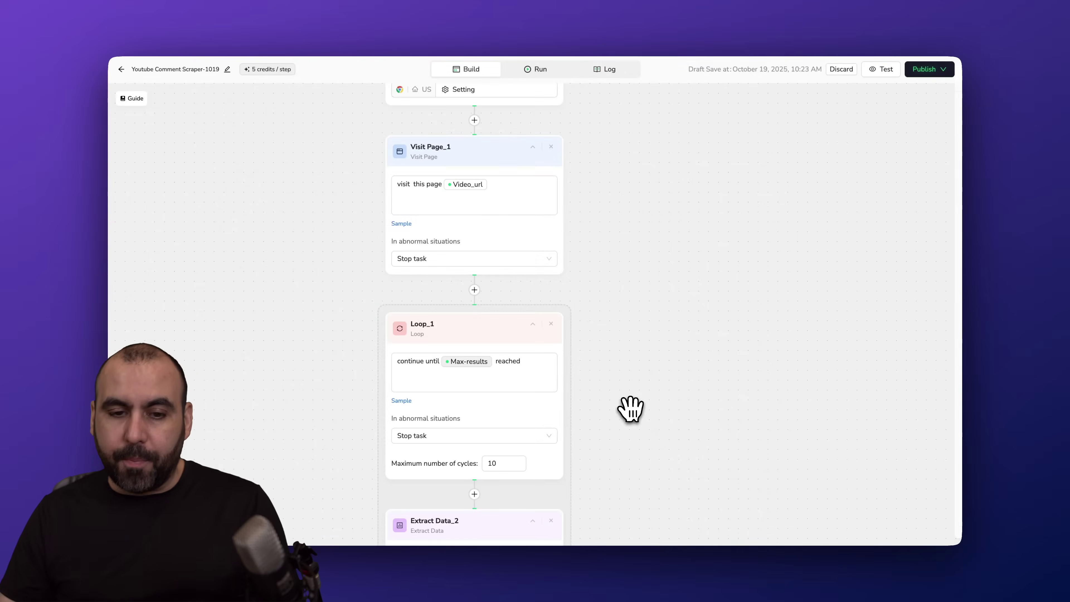
pyautogui.moveTo(585, 300); pyautogui.dragTo(612, 50)
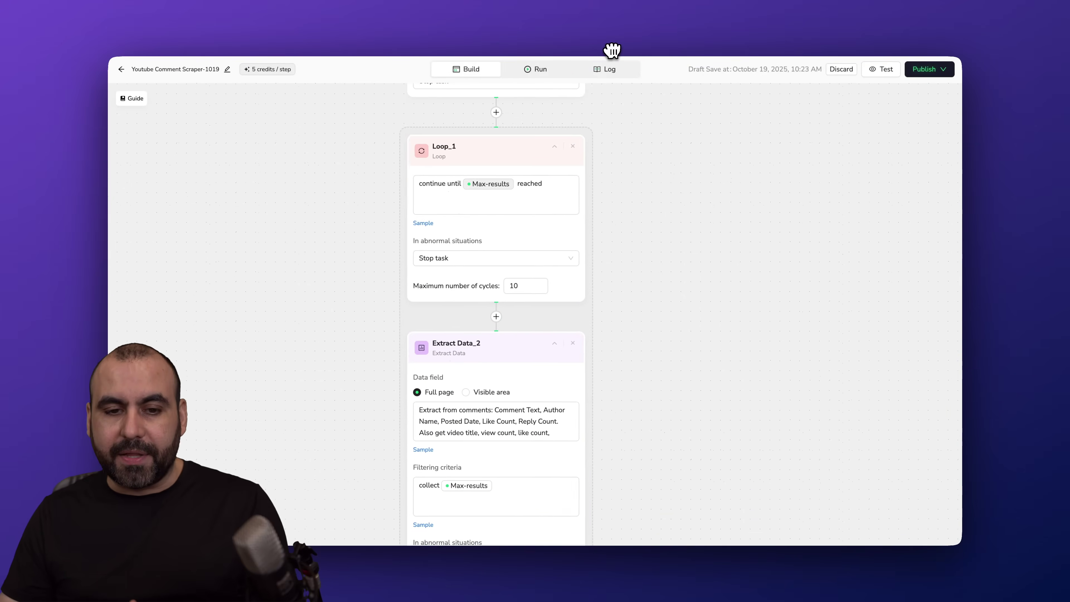
pyautogui.scroll(-10, 674, 301)
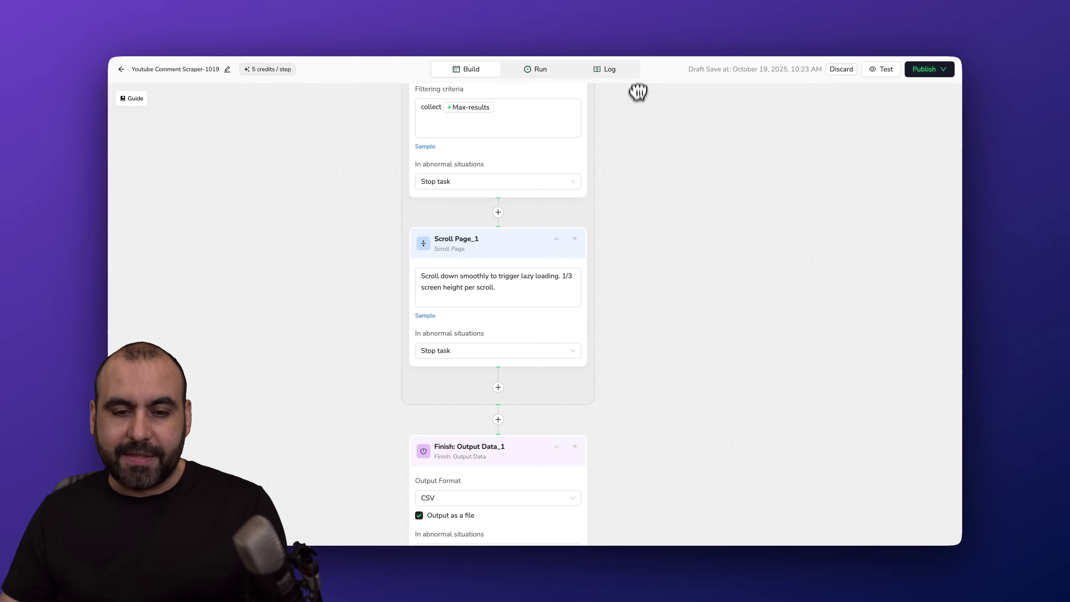
pyautogui.moveTo(623, 127); pyautogui.dragTo(621, 306)
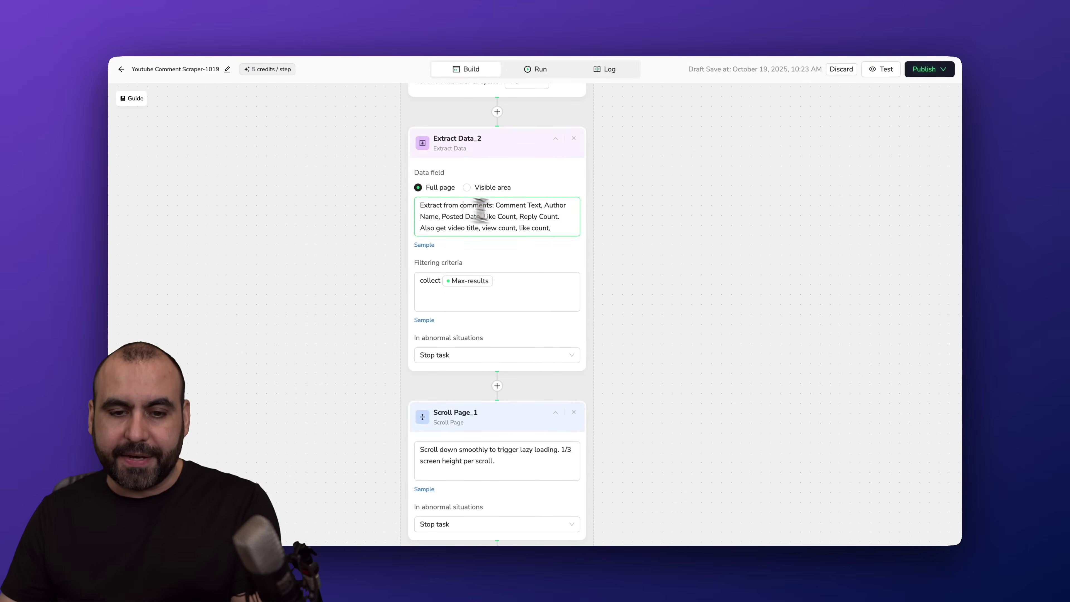
pyautogui.moveTo(480, 210); pyautogui.dragTo(595, 227)
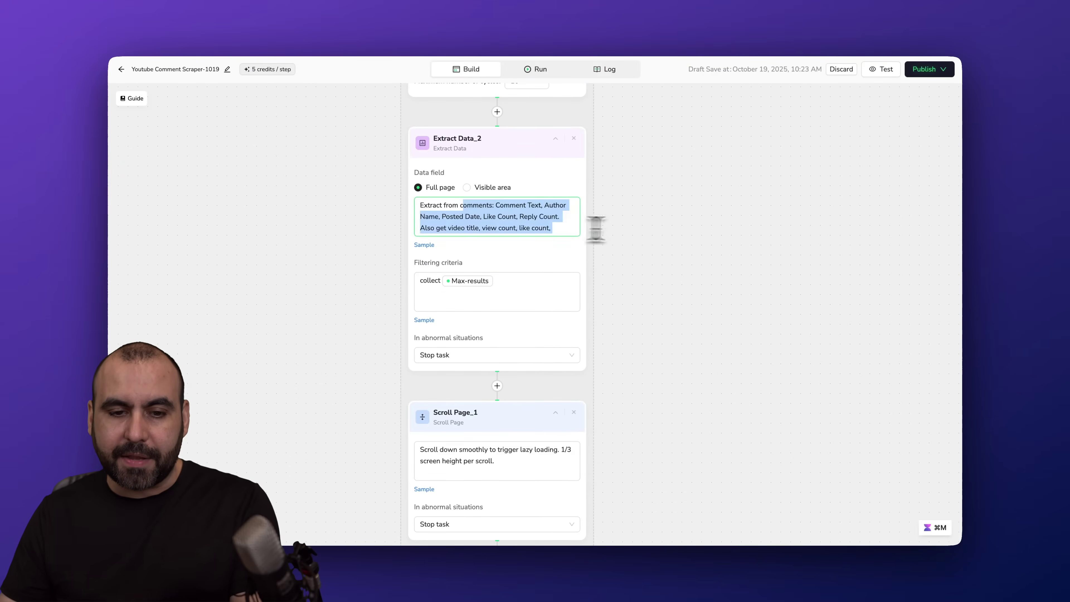
pyautogui.click(516, 225)
pyautogui.click(454, 297)
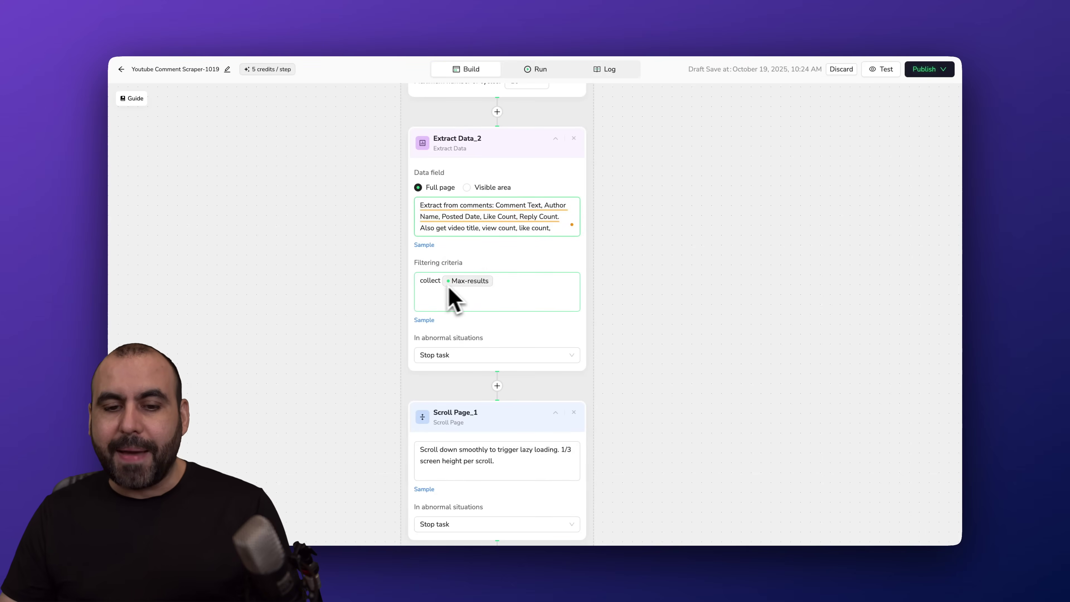
# - Review the Scroll Page_1 and Finish: Output Data steps, then head to the Run page
pyautogui.moveTo(595, 387); pyautogui.dragTo(592, 126)
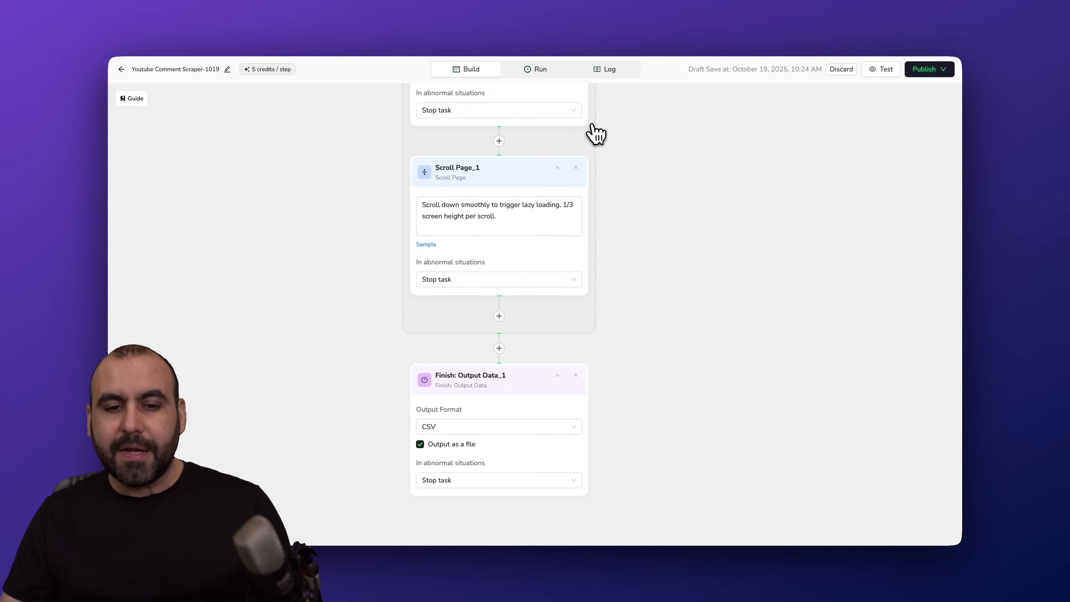
pyautogui.scroll(-2, 594, 134)
pyautogui.click(486, 174)
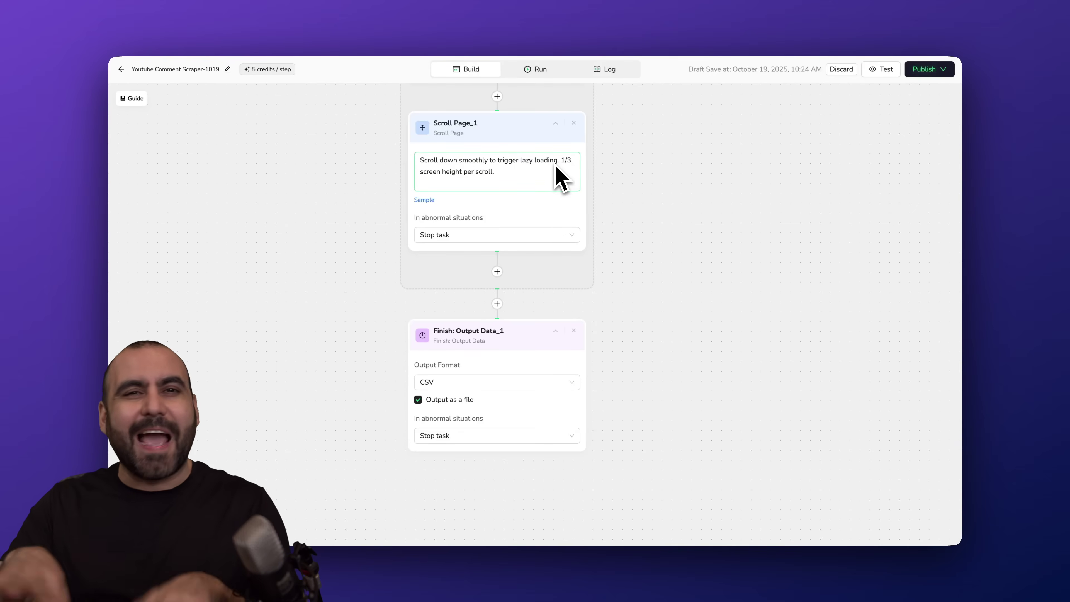
pyautogui.scroll(-5, 569, 185)
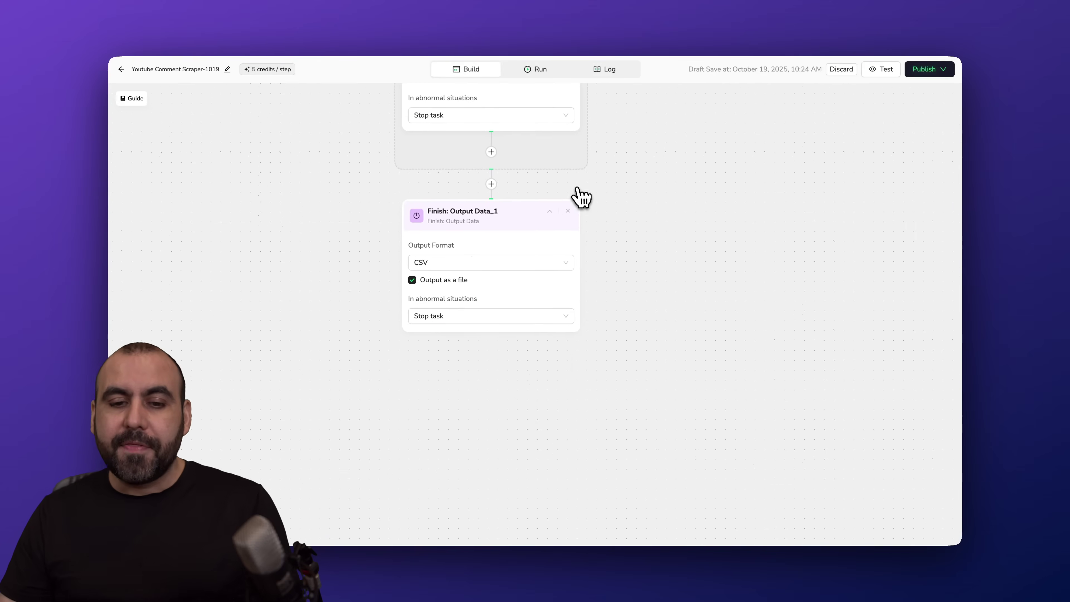
pyautogui.scroll(2, 578, 196)
pyautogui.moveTo(582, 195); pyautogui.dragTo(585, 307)
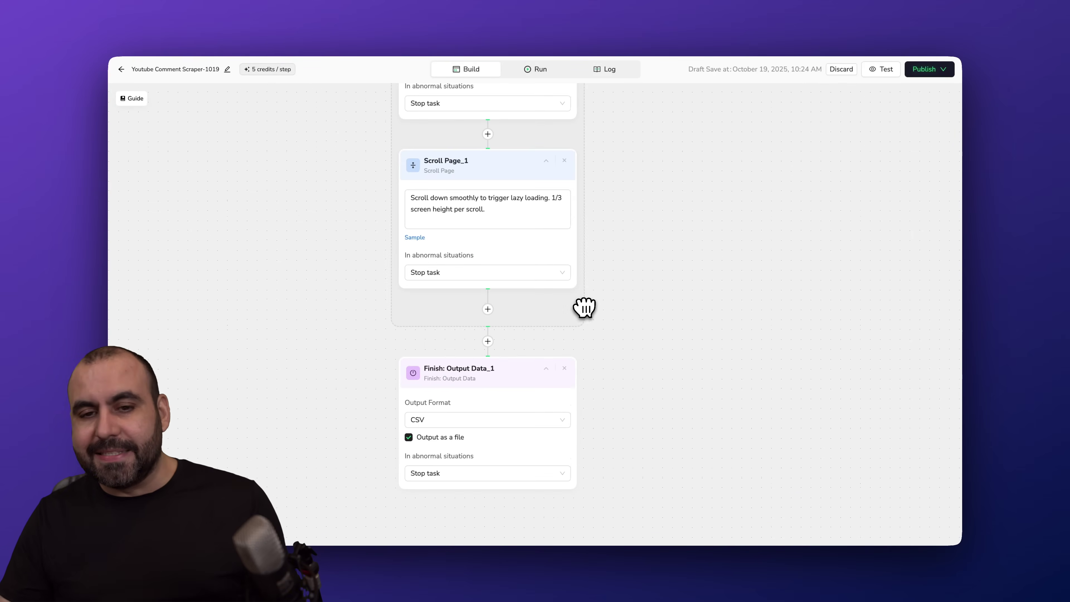
pyautogui.click(541, 69)
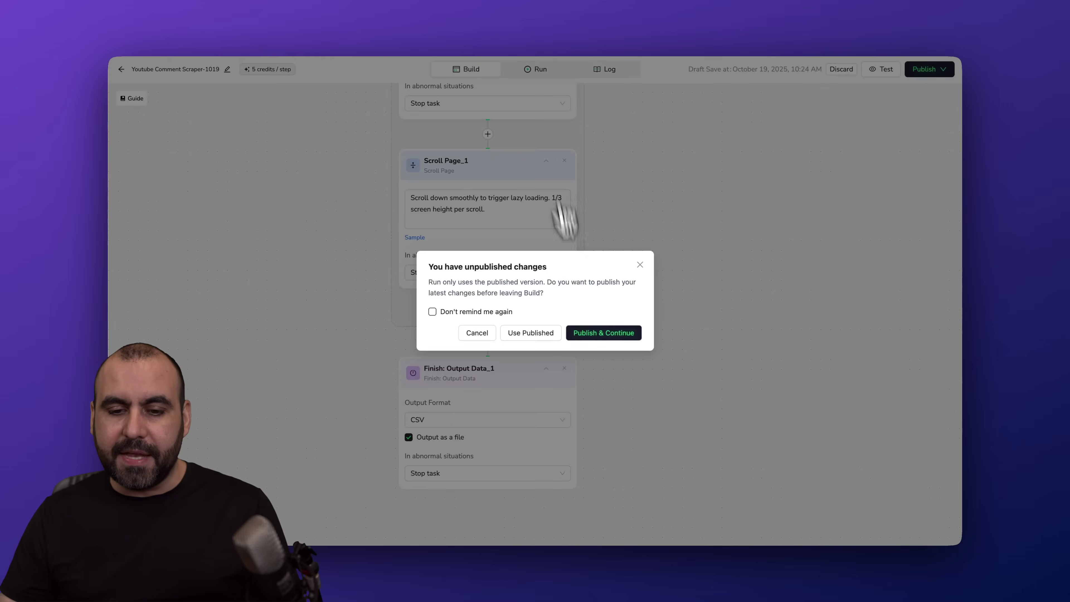
# - Publish the workflow and set the Max-results run input to 3
pyautogui.click(603, 333)
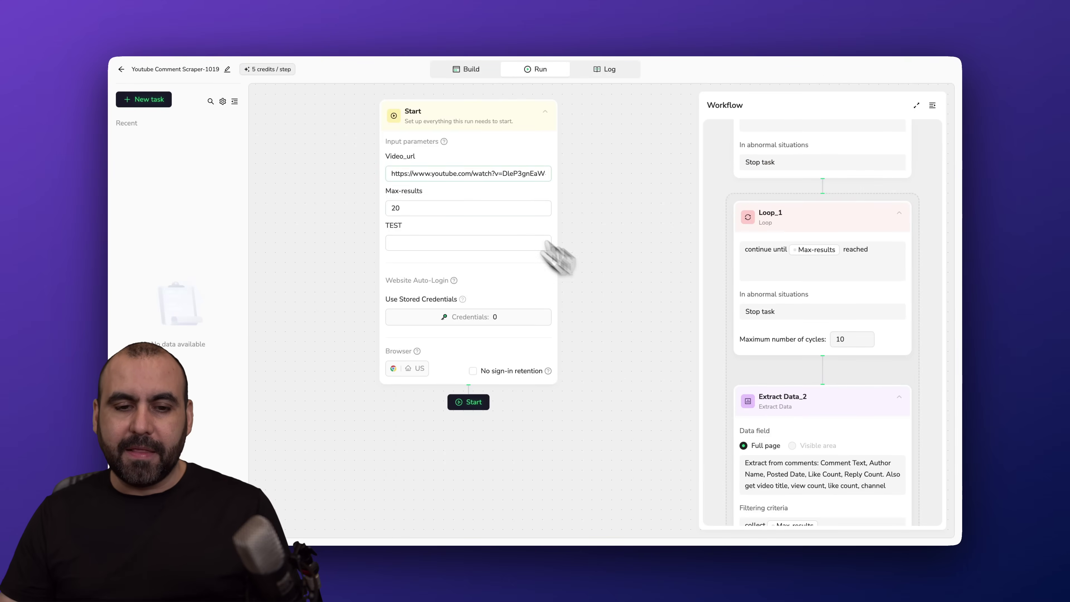
pyautogui.click(411, 206)
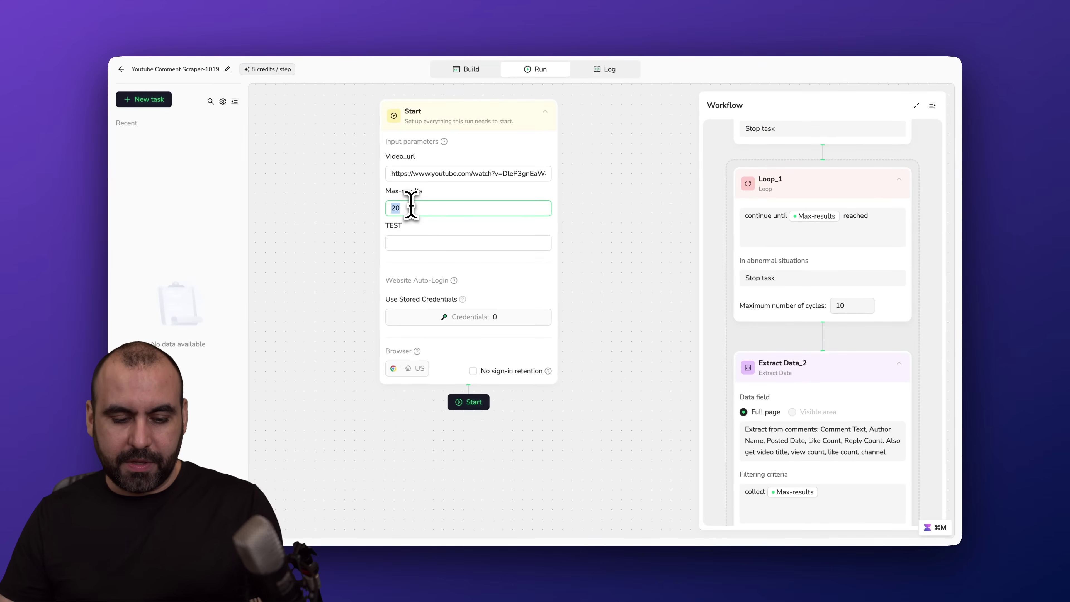
pyautogui.write('3')
pyautogui.click(435, 243)
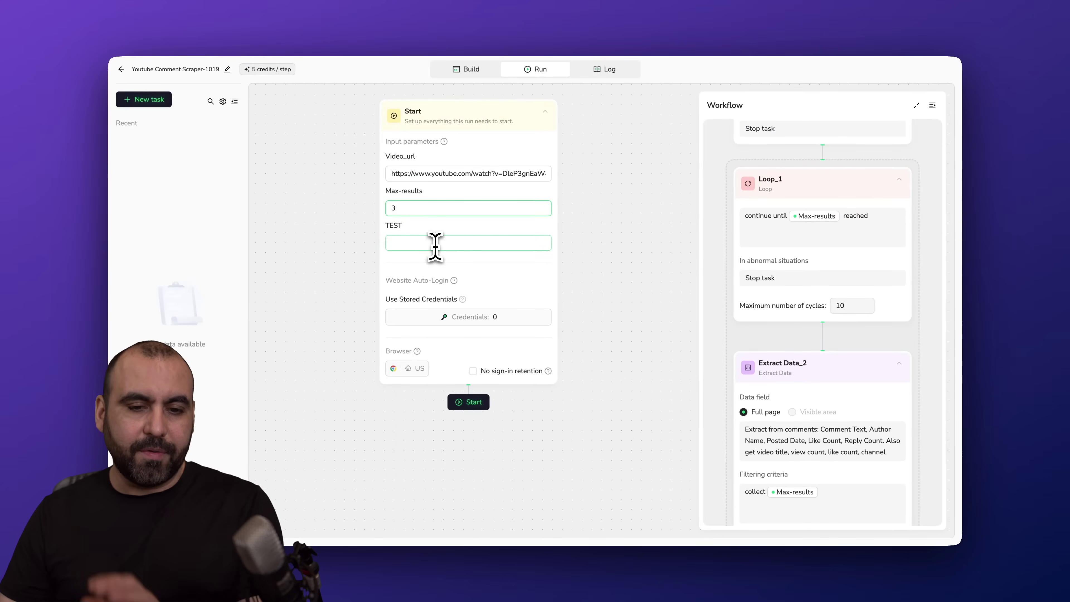
# - Start the run, fill the missing TEST input with 'test', and start it again
pyautogui.click(468, 403)
pyautogui.click(425, 242)
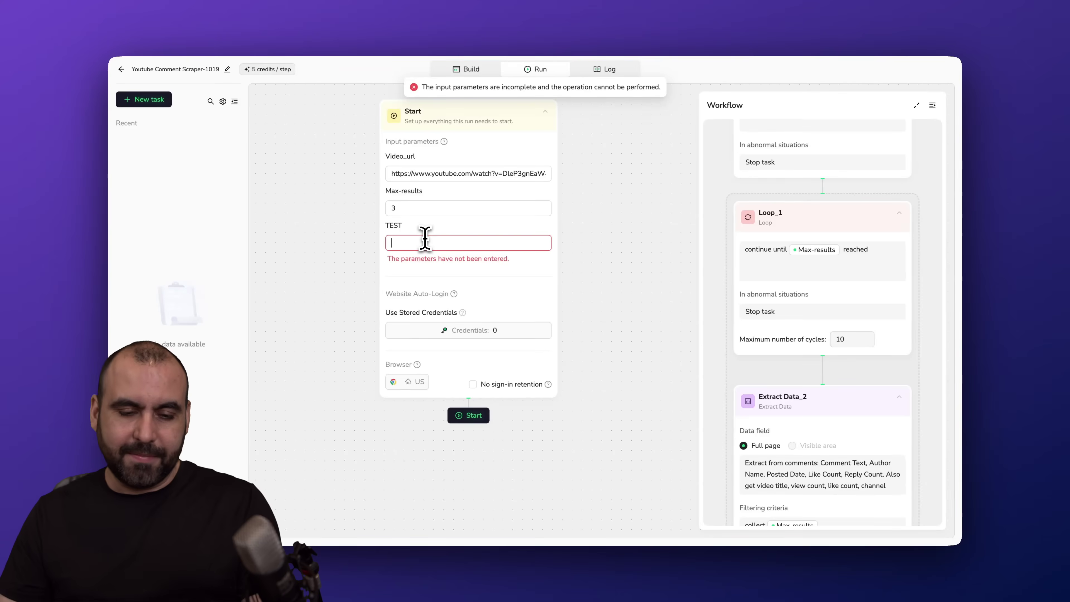
pyautogui.write('test')
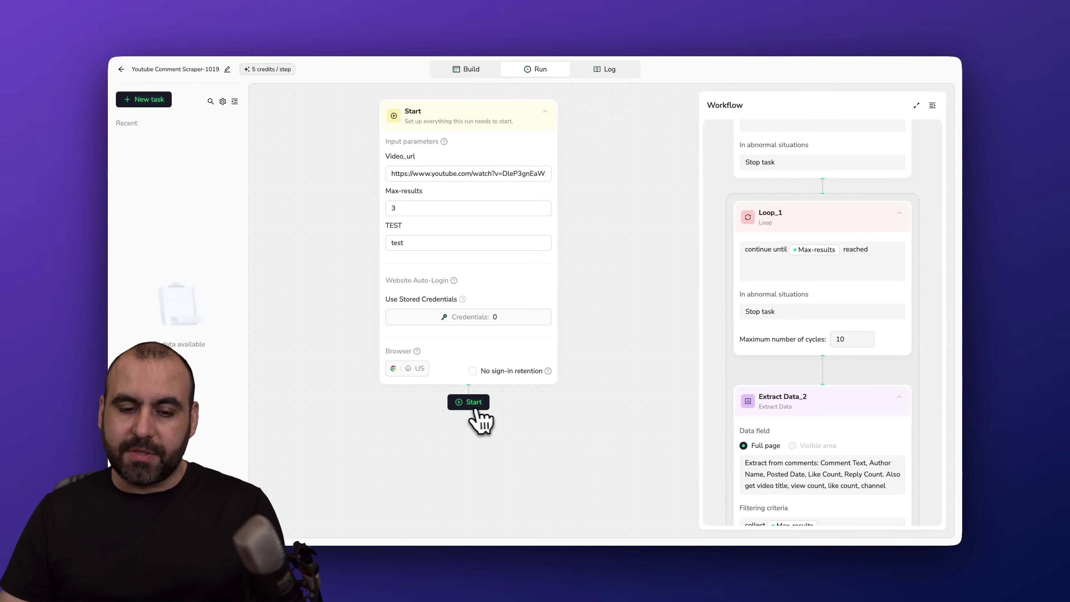
pyautogui.click(471, 406)
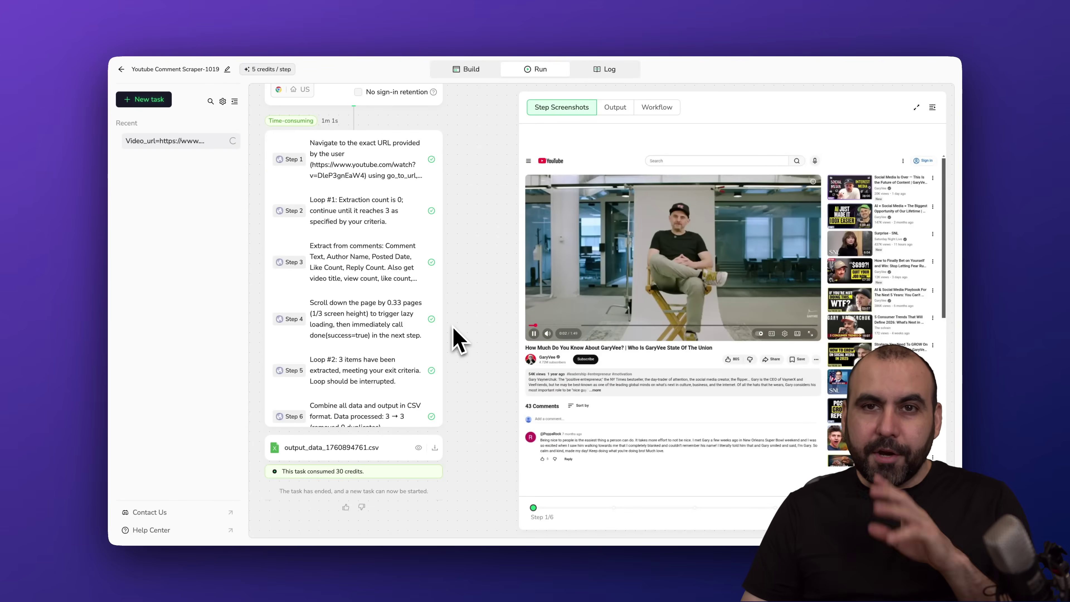
# - Preview the exported comments file output_data_1760894761.csv from the run's output
pyautogui.scroll(-1, 386, 402)
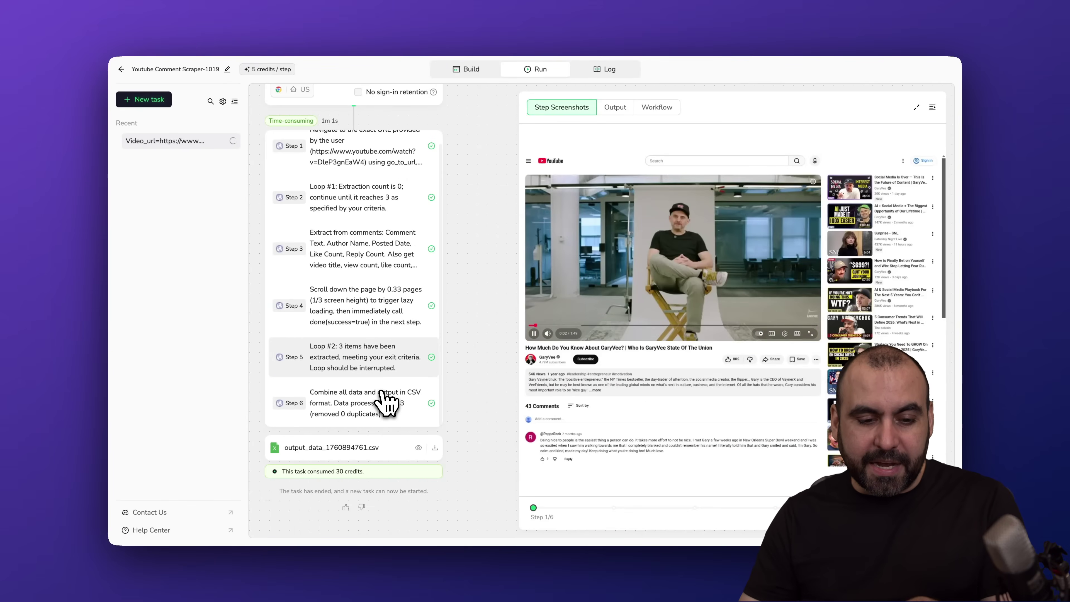
pyautogui.click(418, 448)
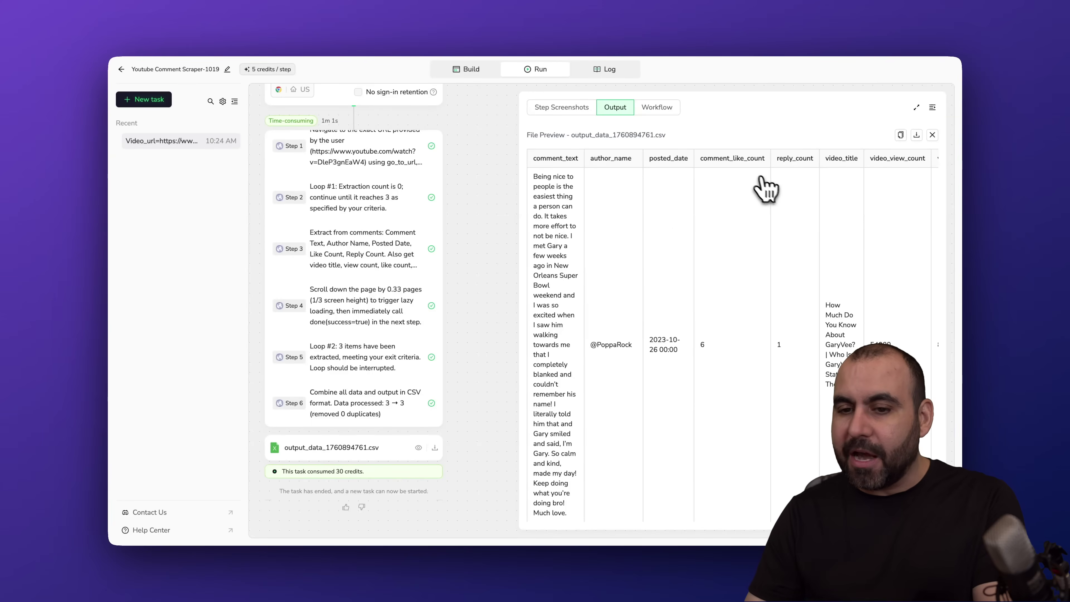
# - Scroll across the CSV preview to review the comment, author, date, like and video columns
pyautogui.hscroll(4, 828, 213)
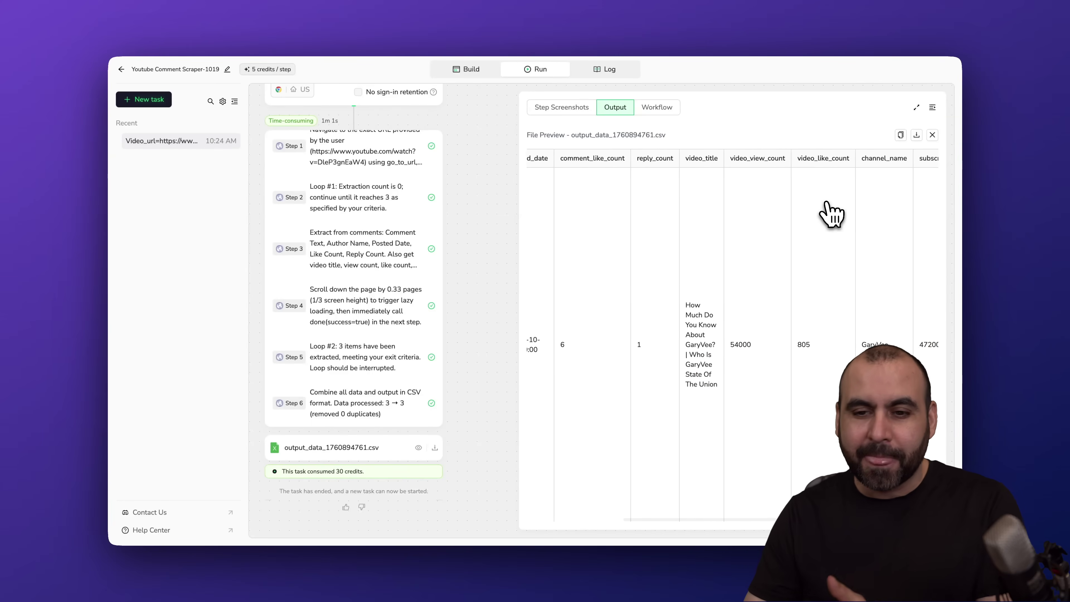
pyautogui.hscroll(1, 828, 213)
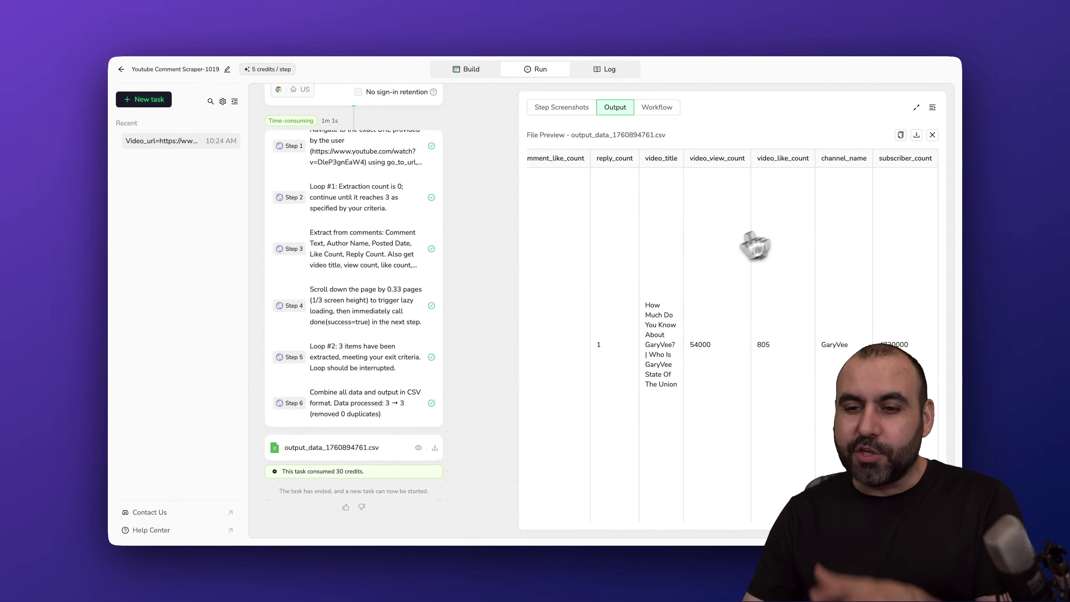
pyautogui.hscroll(-5, 628, 379)
pyautogui.scroll(-2, 626, 399)
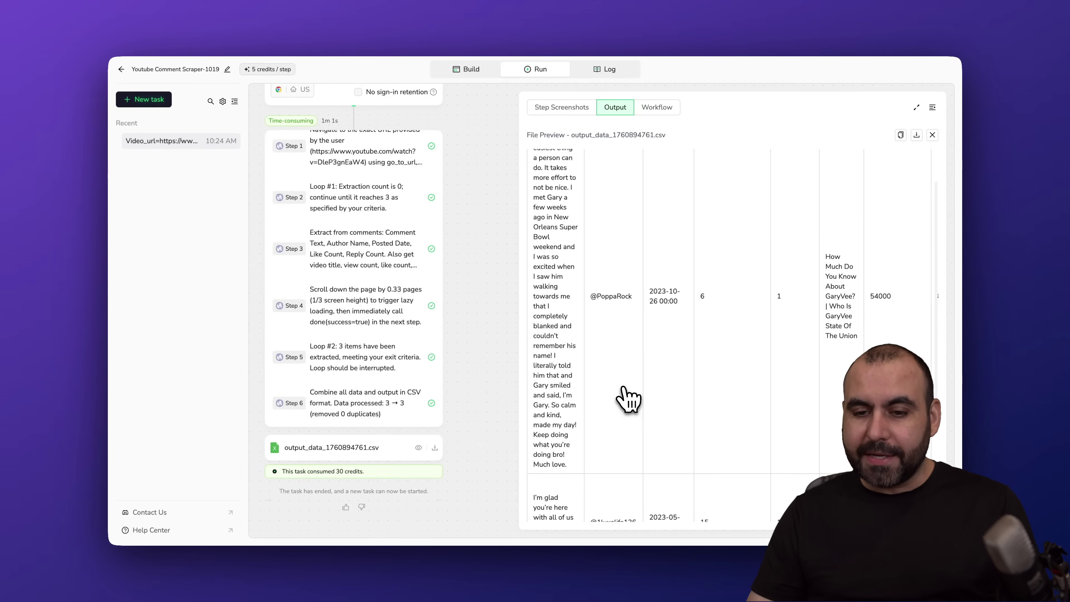
pyautogui.hscroll(3, 716, 396)
pyautogui.hscroll(2, 767, 394)
pyautogui.hscroll(-6, 767, 392)
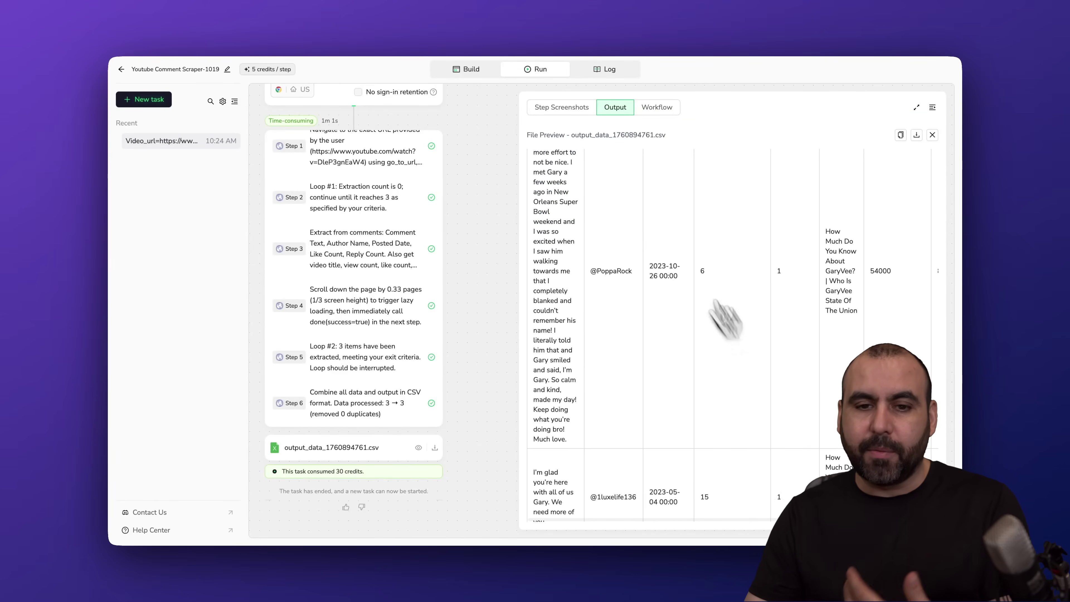
# - Check the run's Step Screenshots, Output and Workflow views, then open the workflow in the builder
pyautogui.click(570, 111)
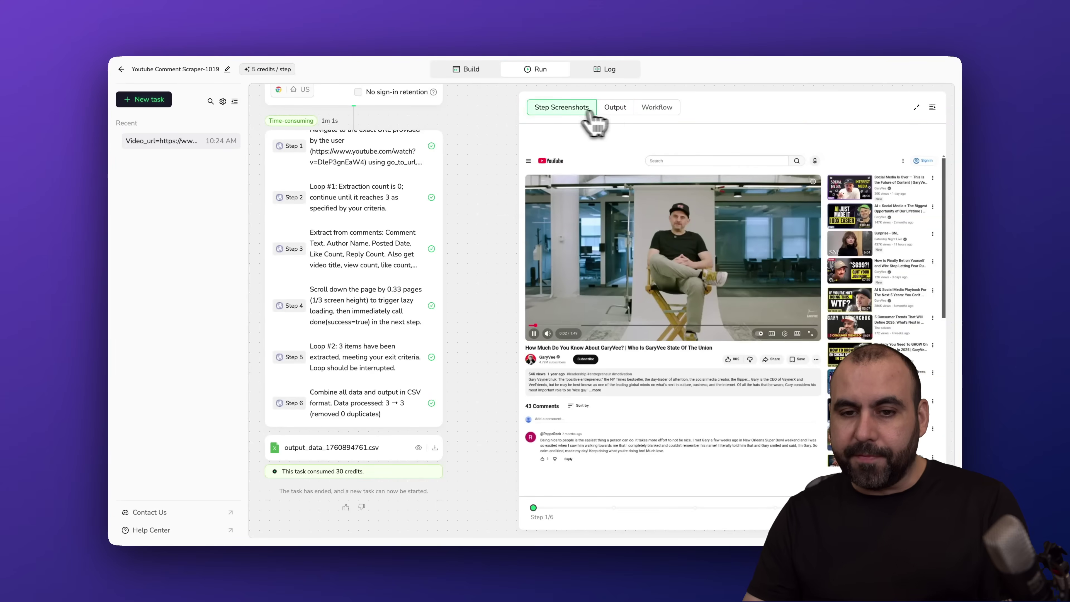
pyautogui.click(624, 114)
pyautogui.click(659, 112)
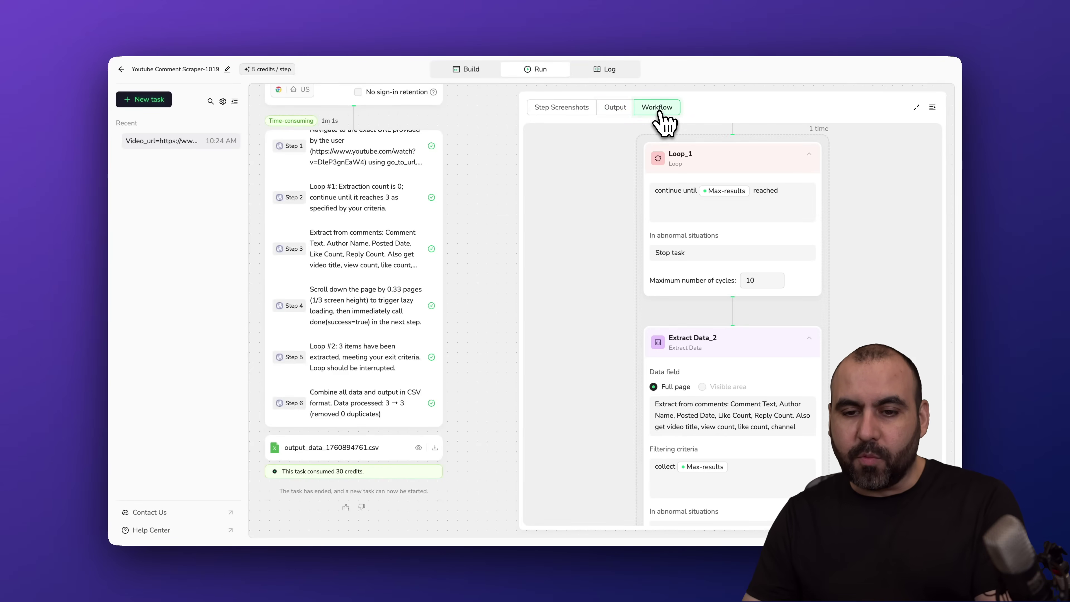
pyautogui.click(558, 110)
pyautogui.moveTo(452, 123); pyautogui.dragTo(450, 175)
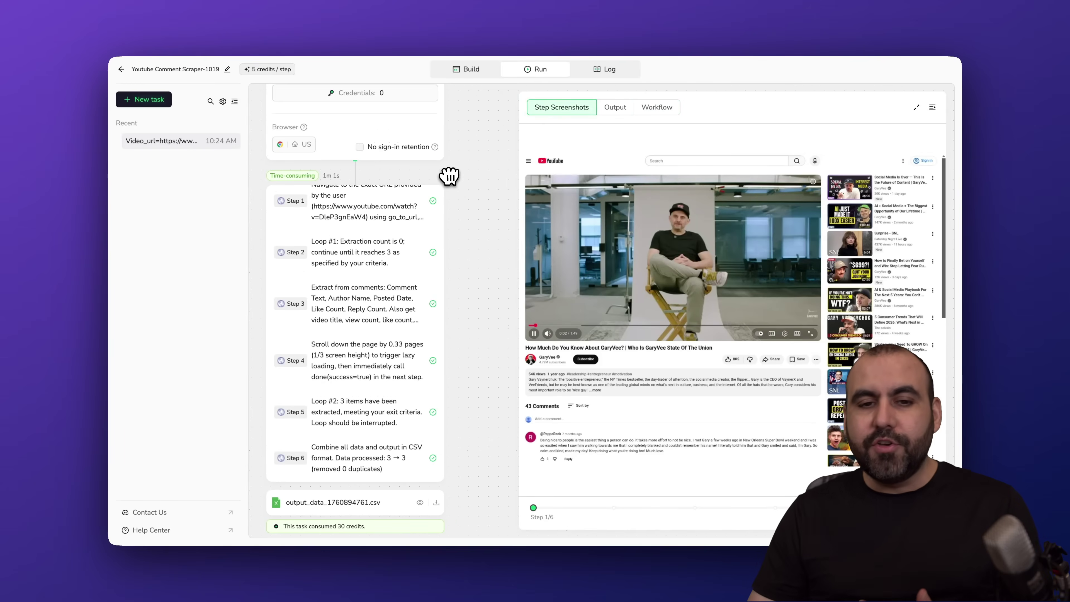
pyautogui.click(463, 75)
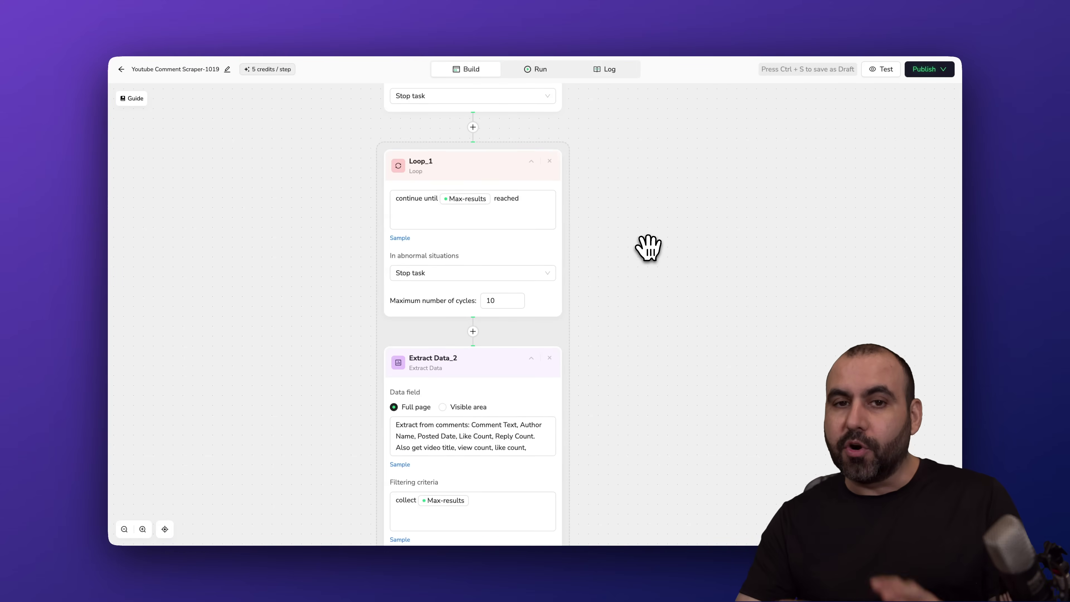
# - Pan the canvas to show the Start step's Video_url, Max-results and TEST parameters above Visit Page_1
pyautogui.moveTo(616, 174); pyautogui.dragTo(621, 471)
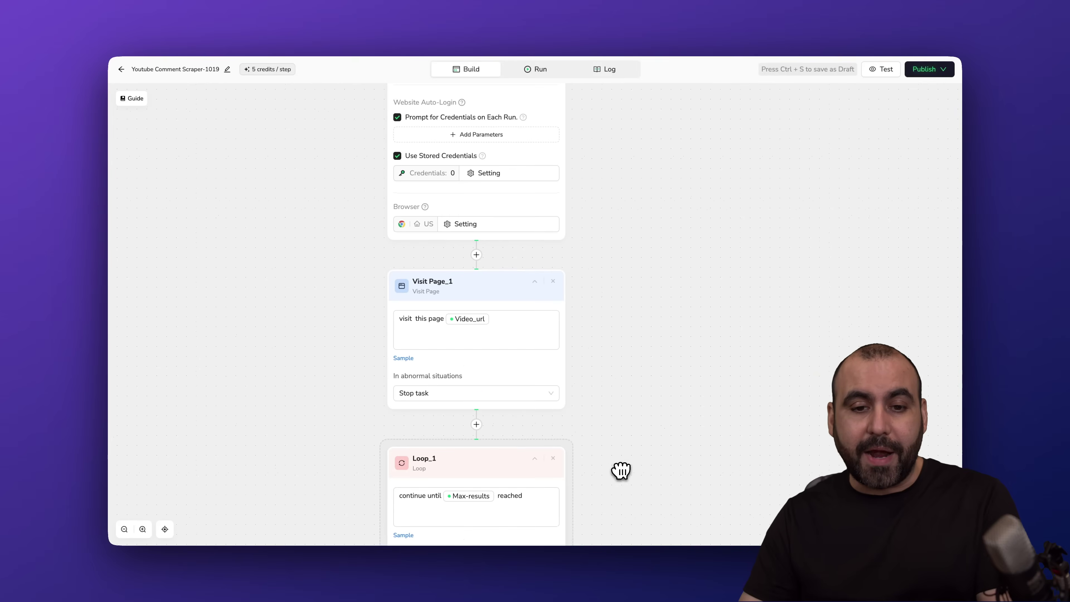
pyautogui.moveTo(618, 293); pyautogui.dragTo(618, 300)
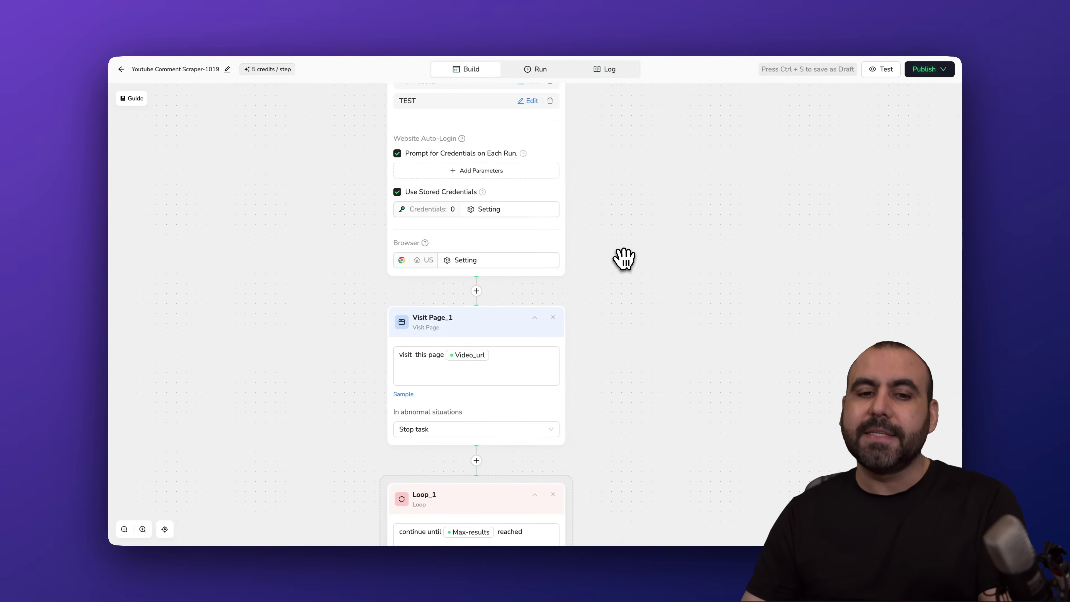
pyautogui.moveTo(624, 259); pyautogui.dragTo(623, 289)
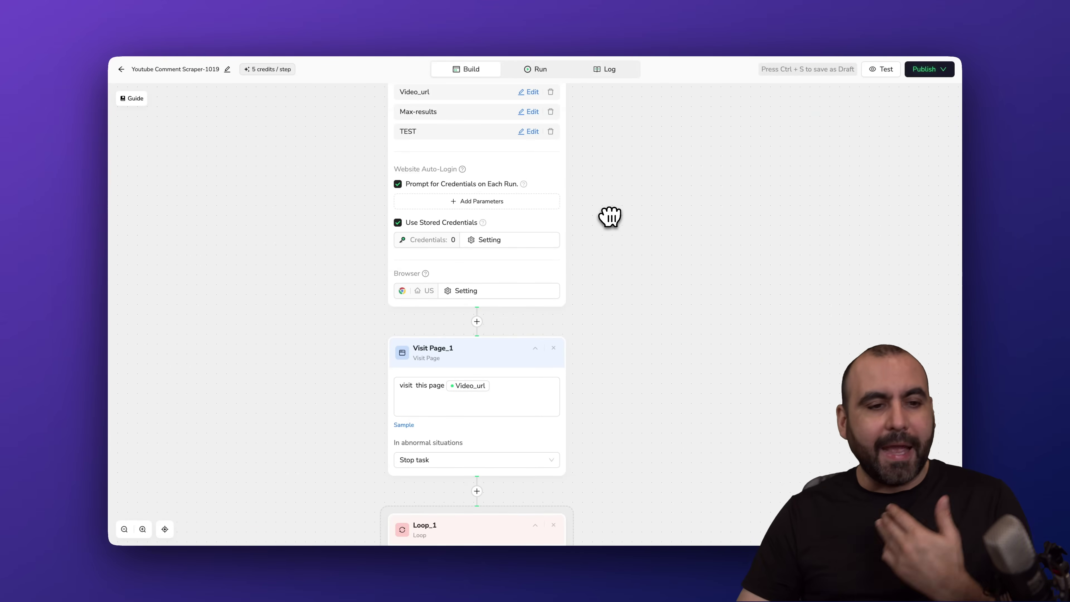
# - From the home dashboard, browse the template marketplace pages, then go to Integrations & API
pyautogui.click(119, 70)
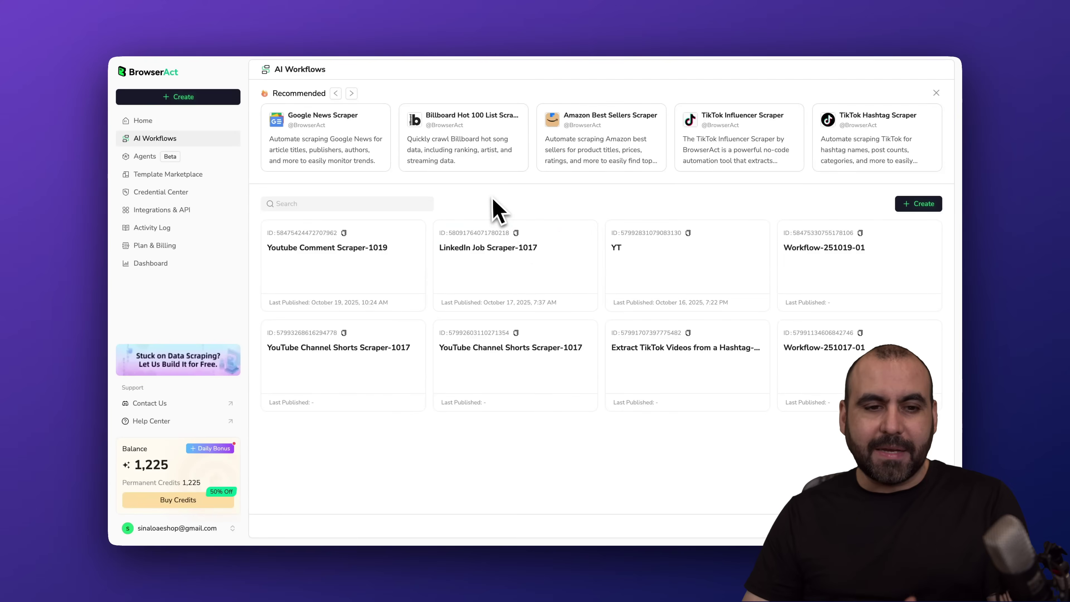
pyautogui.click(194, 122)
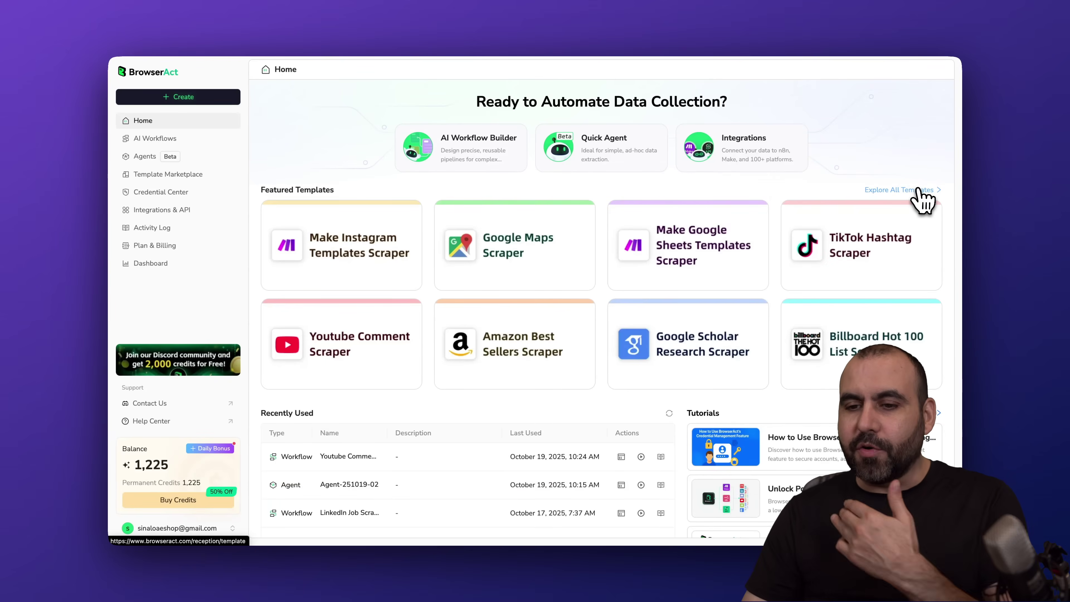
pyautogui.click(919, 191)
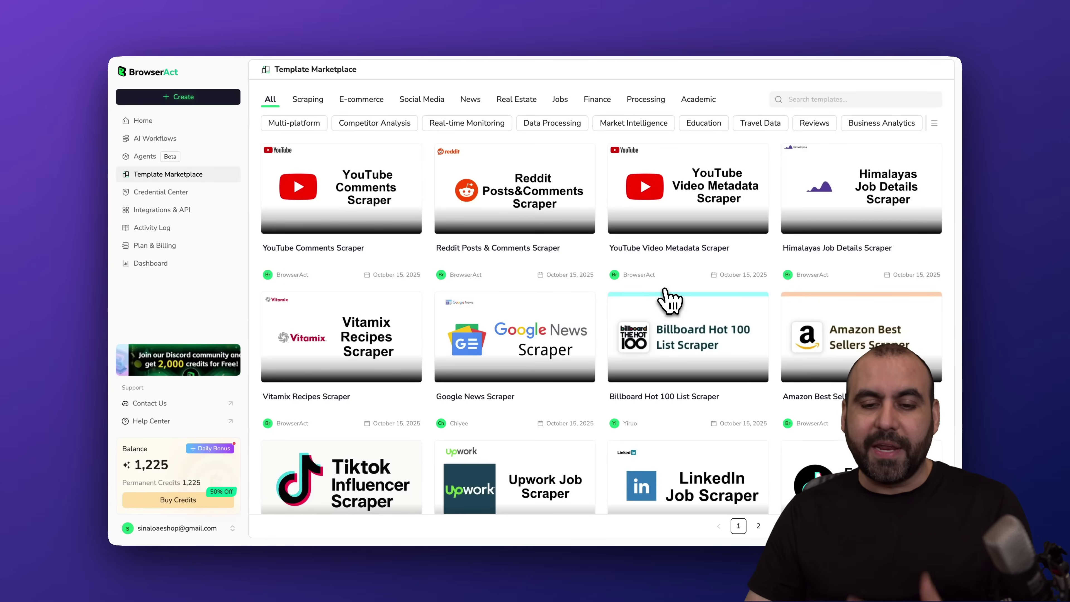
pyautogui.scroll(-2, 673, 300)
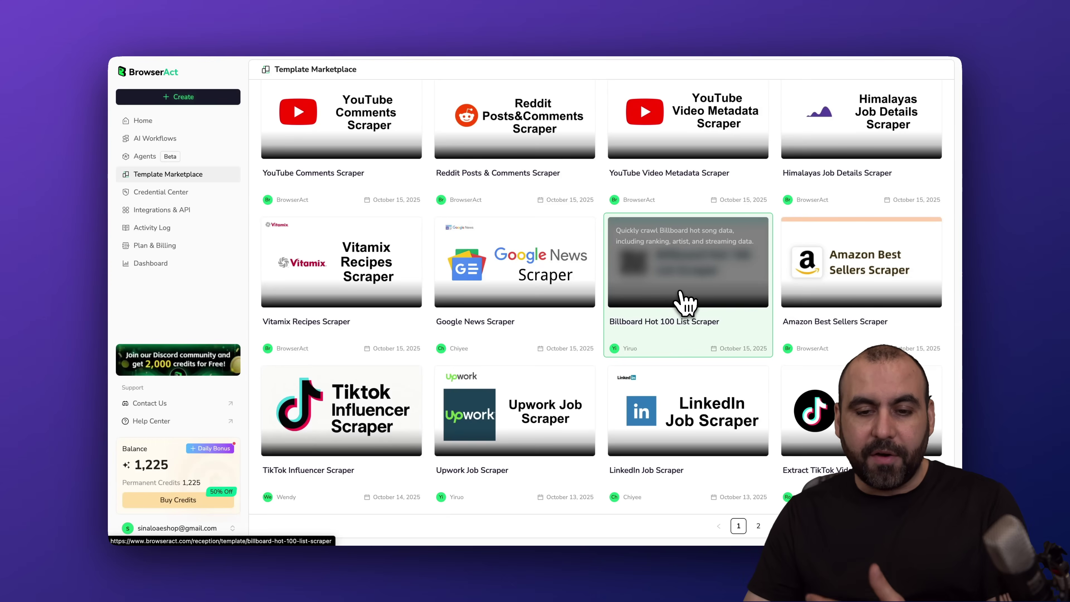
pyautogui.scroll(1, 681, 300)
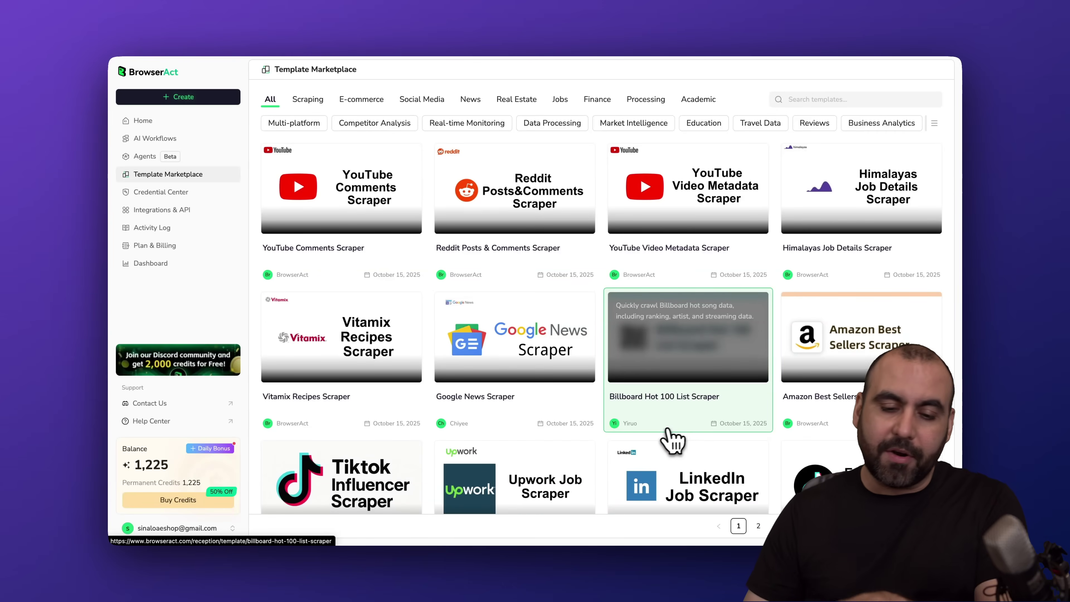
pyautogui.click(778, 525)
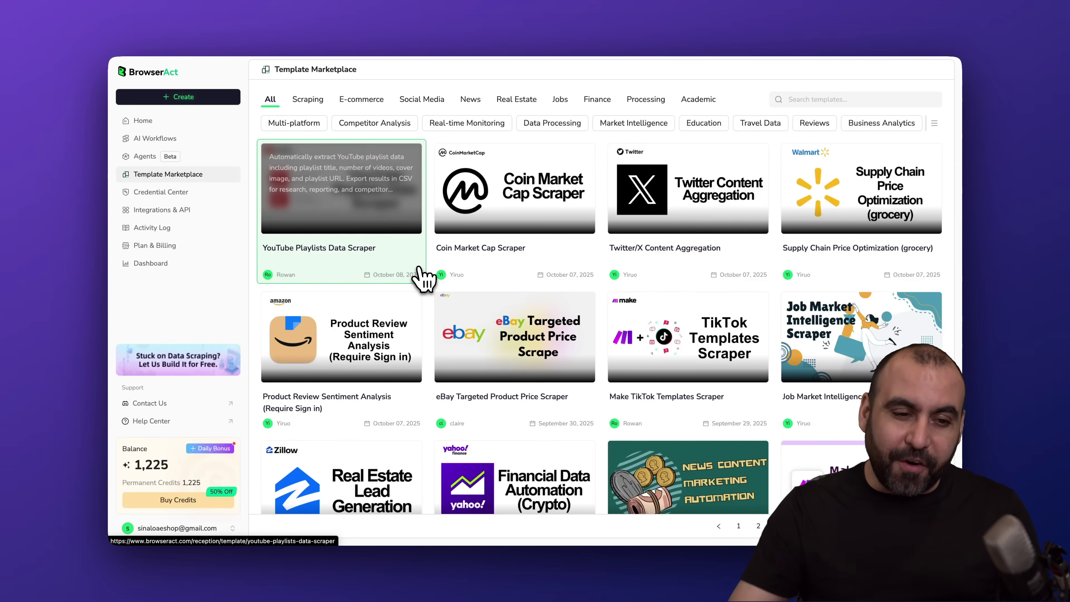
pyautogui.click(190, 214)
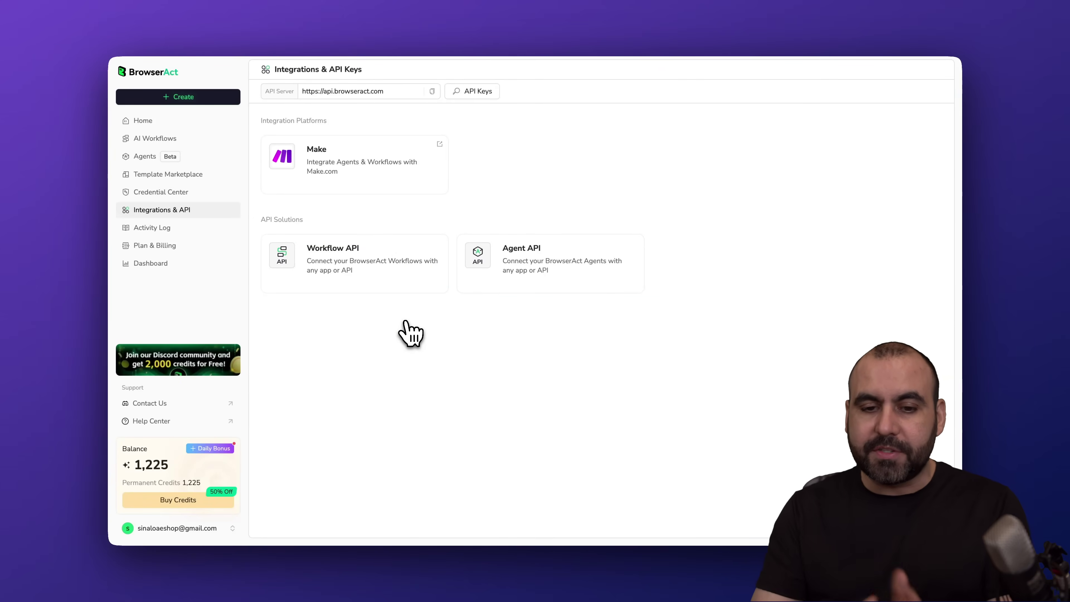
# - Look at the Workflow API documentation, then view and close the account's API keys list
pyautogui.click(406, 270)
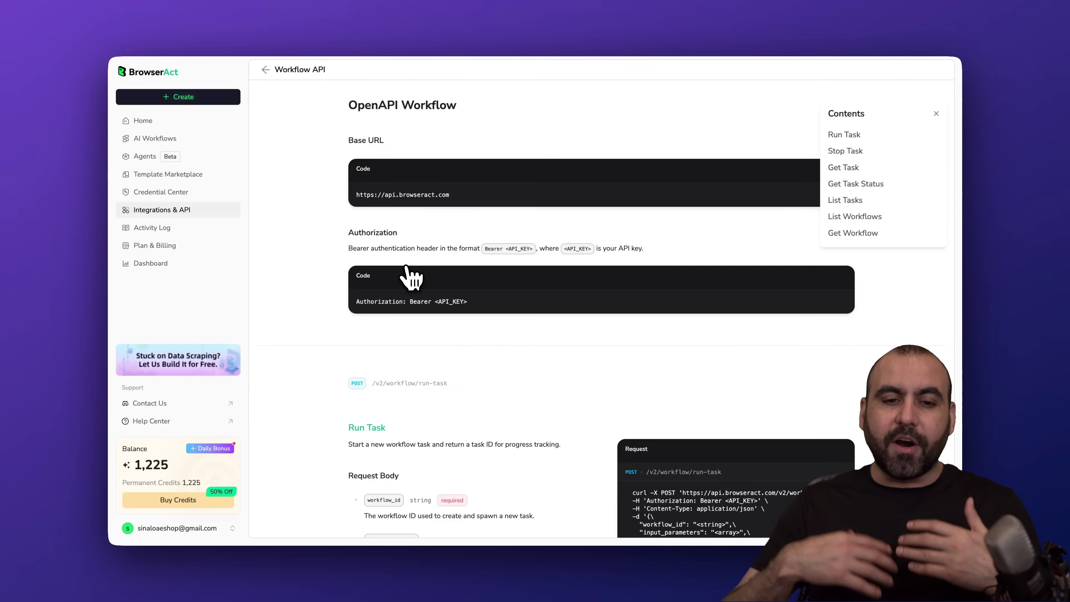
pyautogui.click(265, 70)
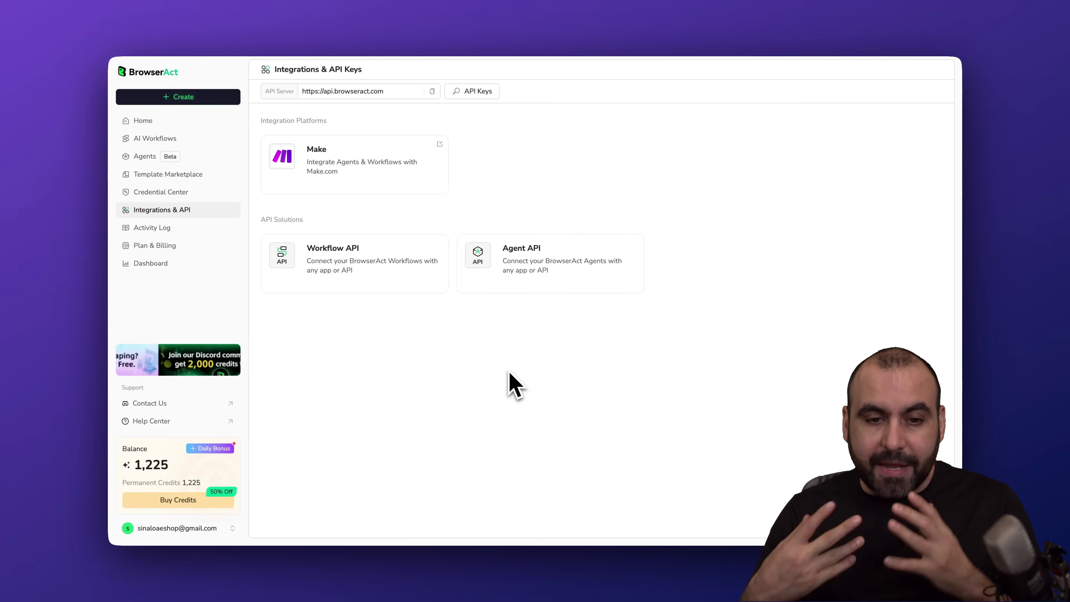
pyautogui.click(474, 93)
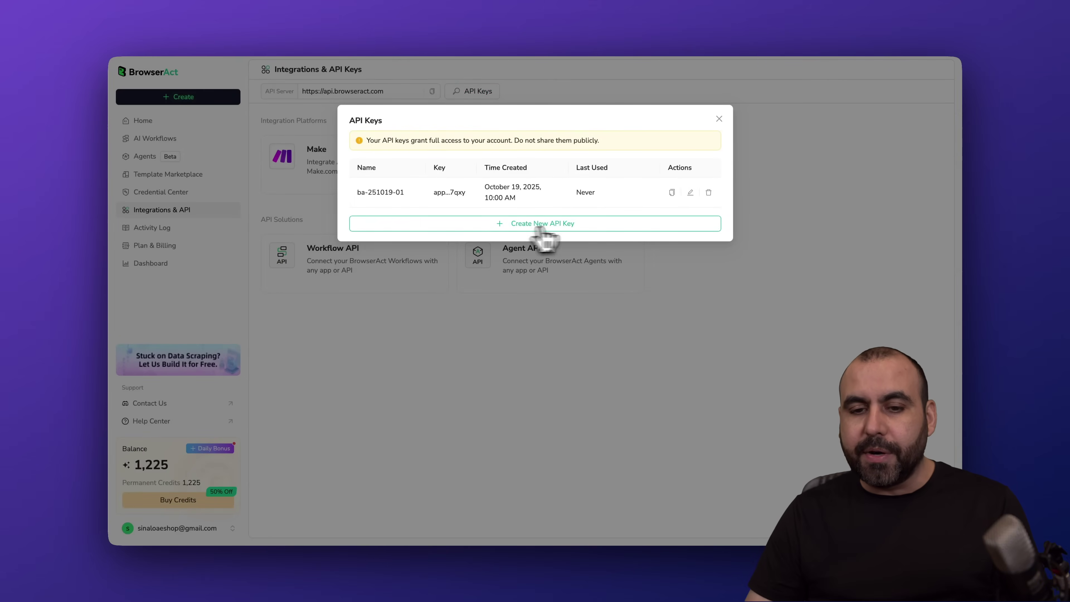
pyautogui.click(719, 119)
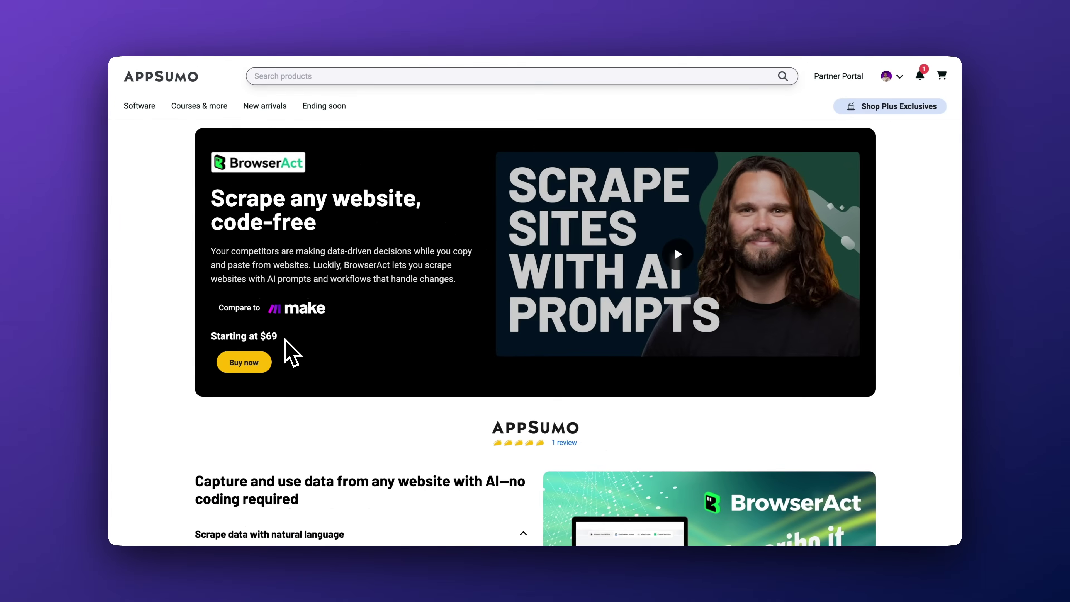
# - Scroll to AppSumo's BrowserAct pricing table and advance it to Tier 5 ($579, 220,000 credits/month)
pyautogui.scroll(-5, 389, 344)
pyautogui.scroll(-10, 285, 342)
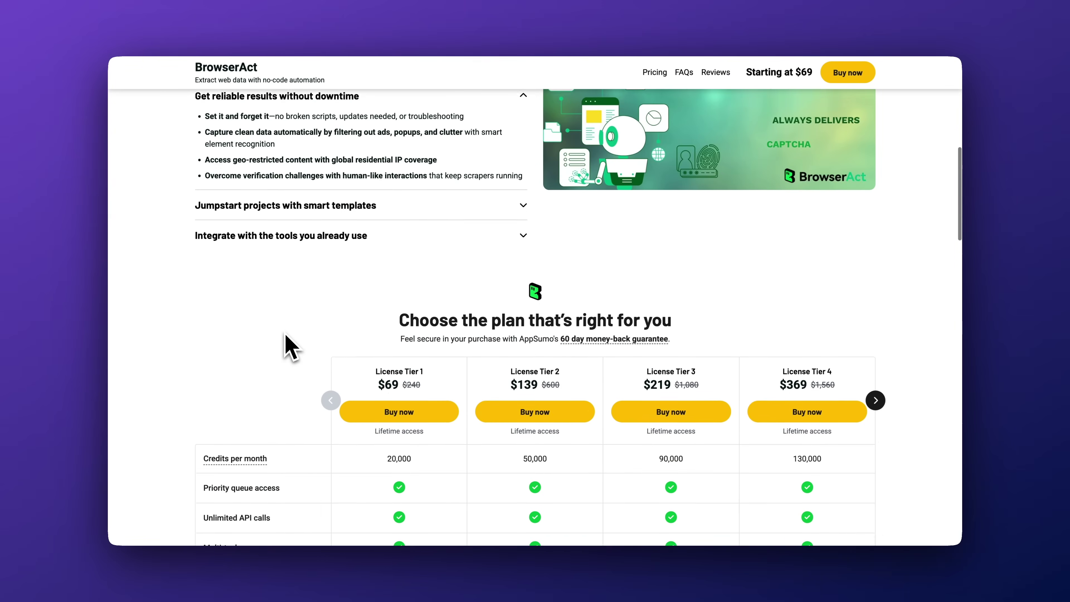
pyautogui.scroll(-2, 286, 334)
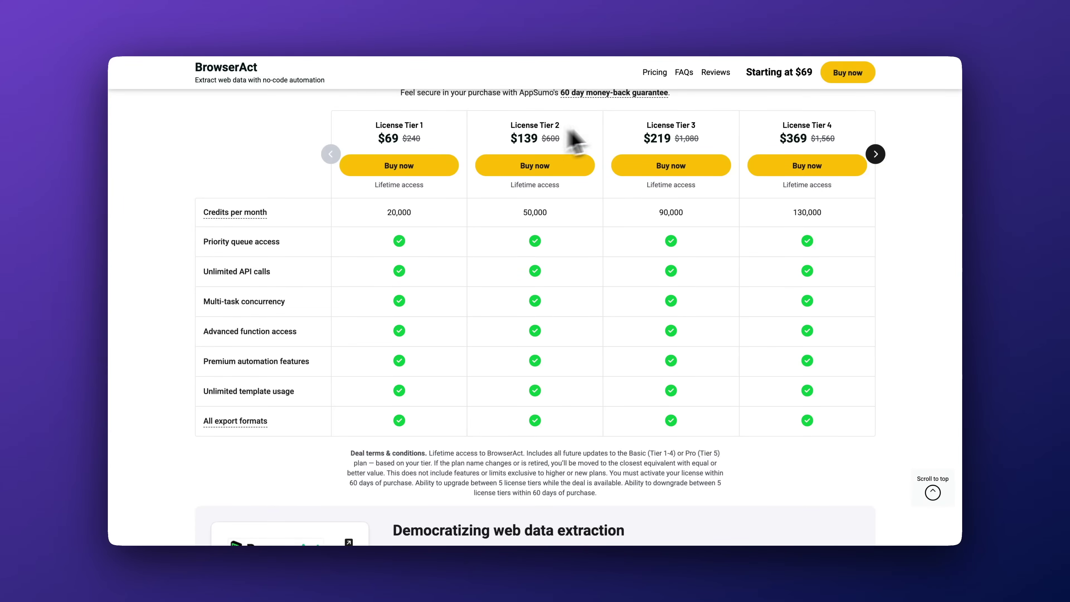
pyautogui.click(875, 155)
pyautogui.scroll(1, 874, 154)
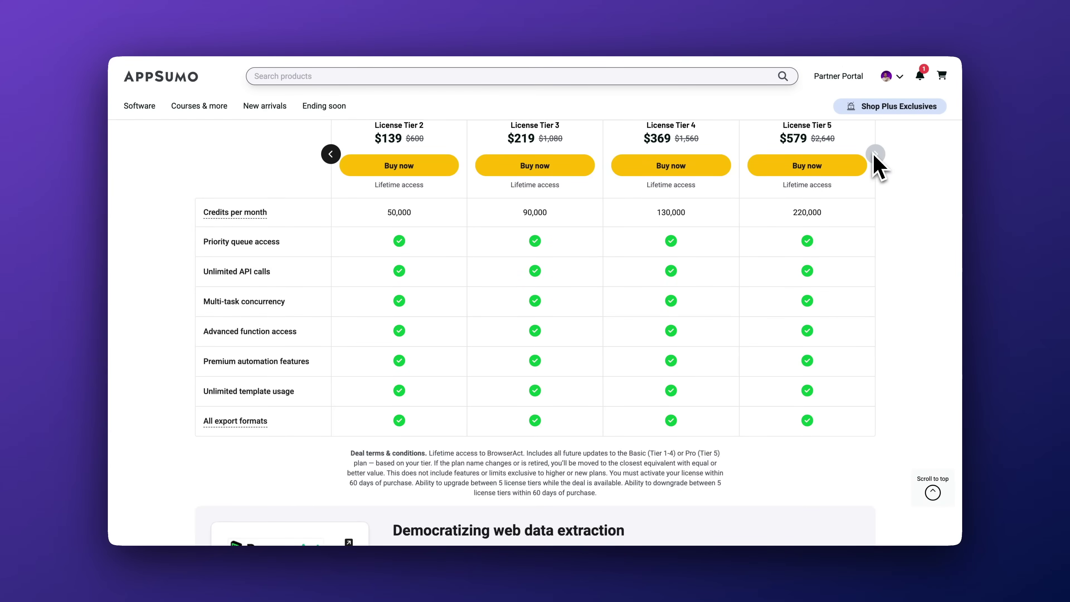
pyautogui.scroll(2, 879, 253)
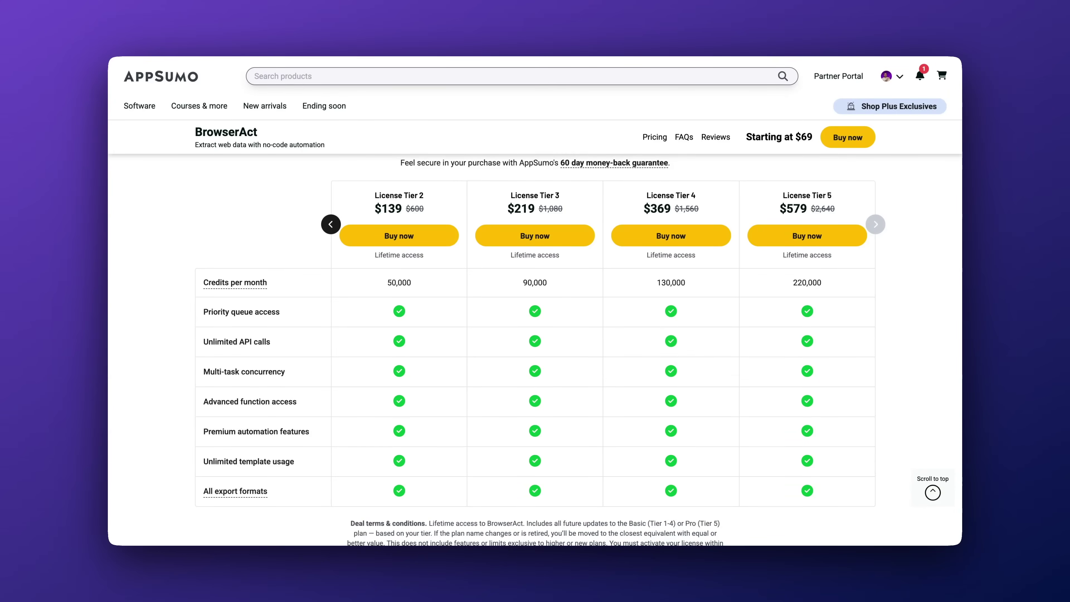
pyautogui.scroll(15, 818, 287)
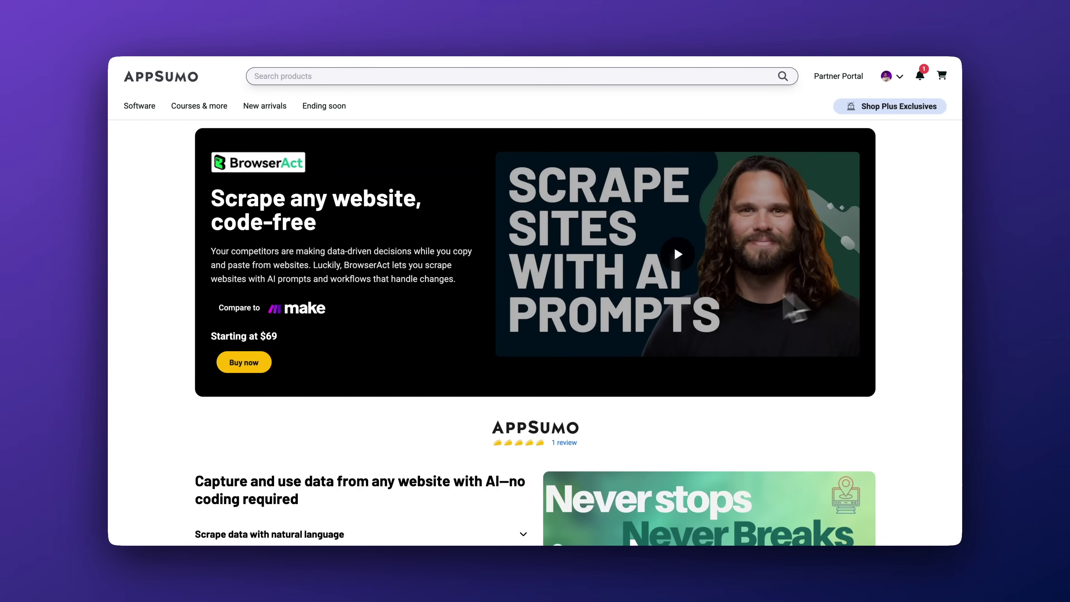
pyautogui.scroll(-5, 396, 442)
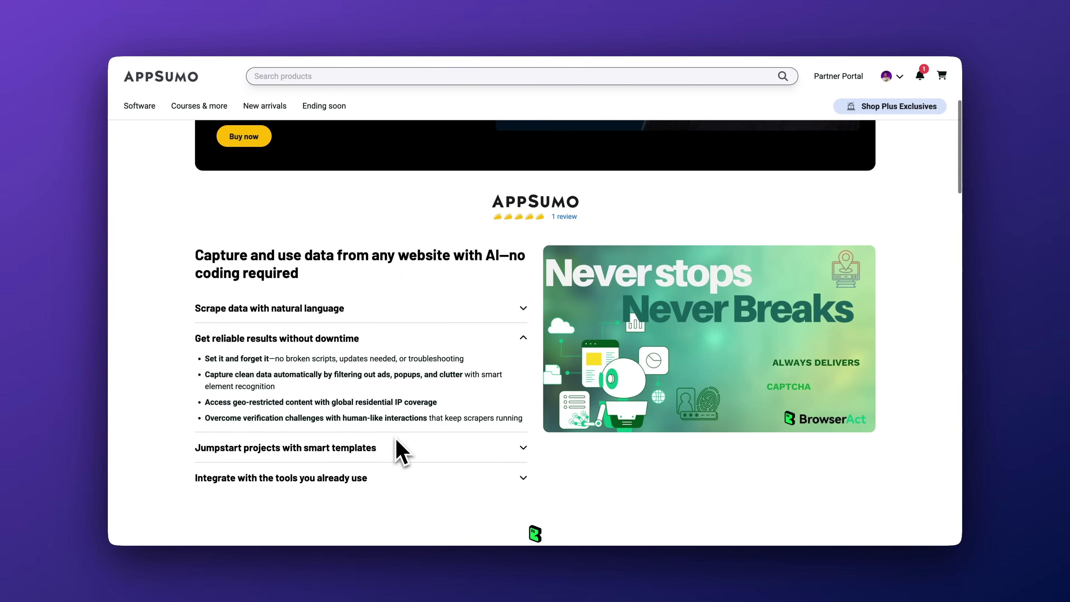